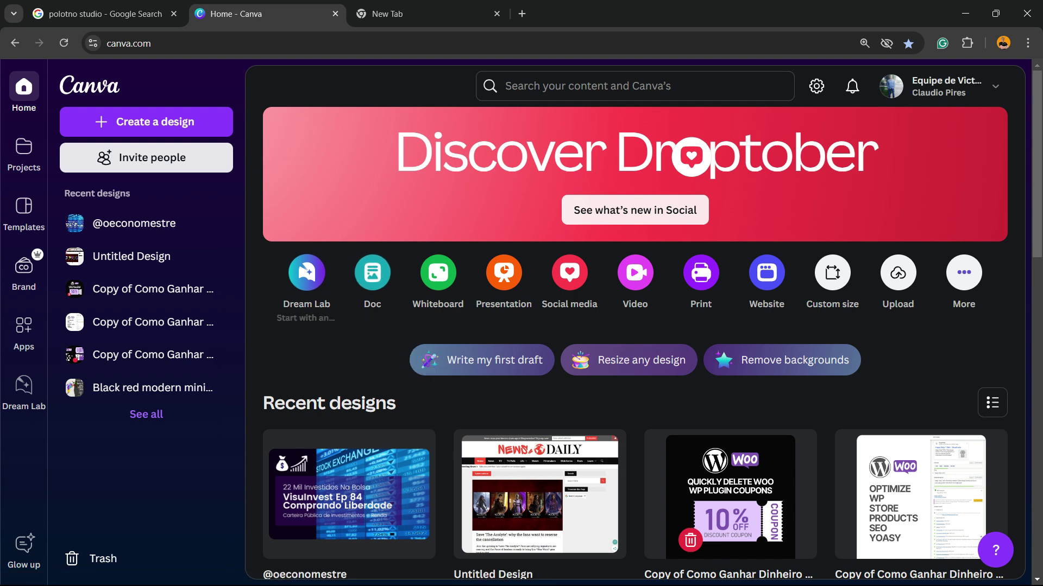
- Open canva.com/pricing to compare the Free, Pro, Teams and Enterprise plans
{"action": "left_click", "coordinate": [306, 273]}
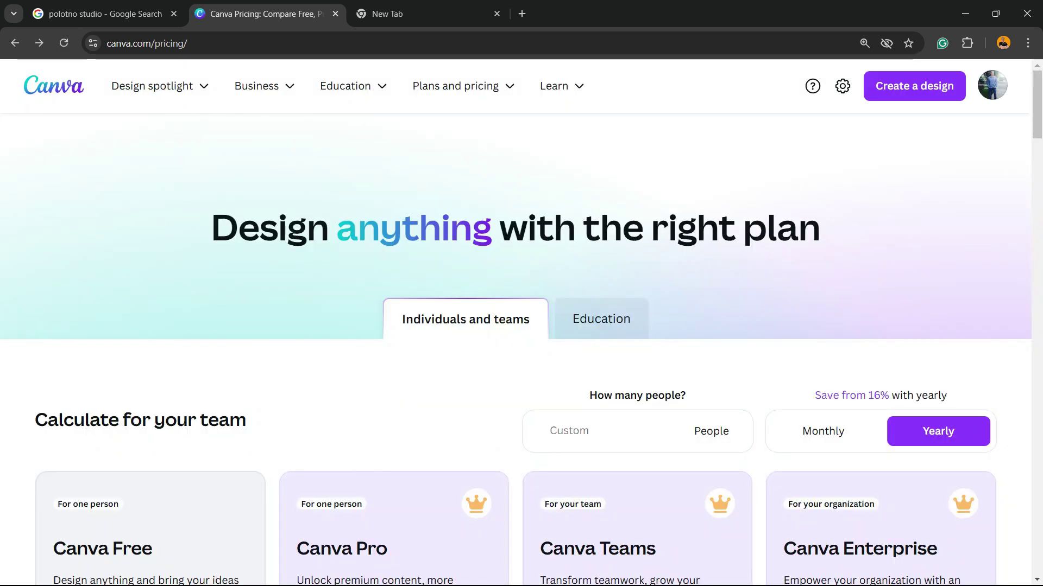
{"action": "scroll", "coordinate": [521, 326], "scroll_direction": "down", "scroll_amount": 3}
{"action": "scroll", "coordinate": [522, 326], "scroll_direction": "up", "scroll_amount": 2}
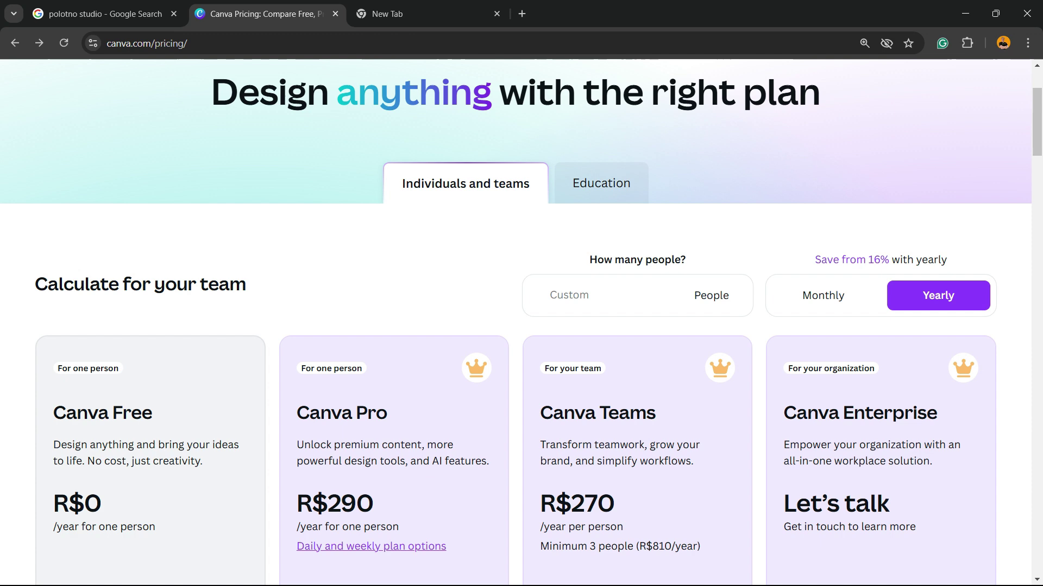
{"action": "scroll", "coordinate": [522, 325], "scroll_direction": "up", "scroll_amount": 2}
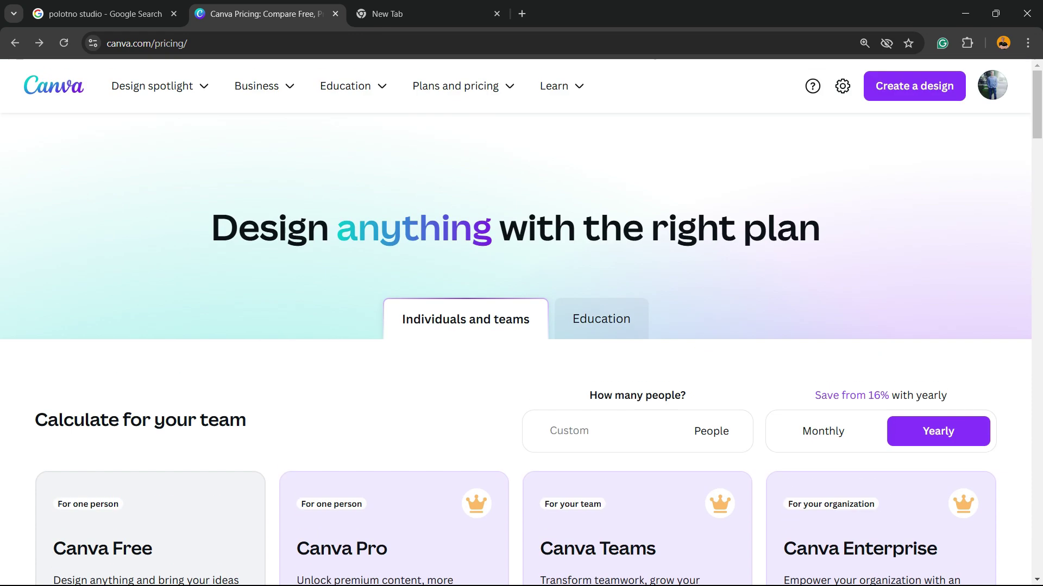
{"action": "scroll", "coordinate": [521, 326], "scroll_direction": "down", "scroll_amount": 5}
{"action": "scroll", "coordinate": [522, 325], "scroll_direction": "down", "scroll_amount": 5}
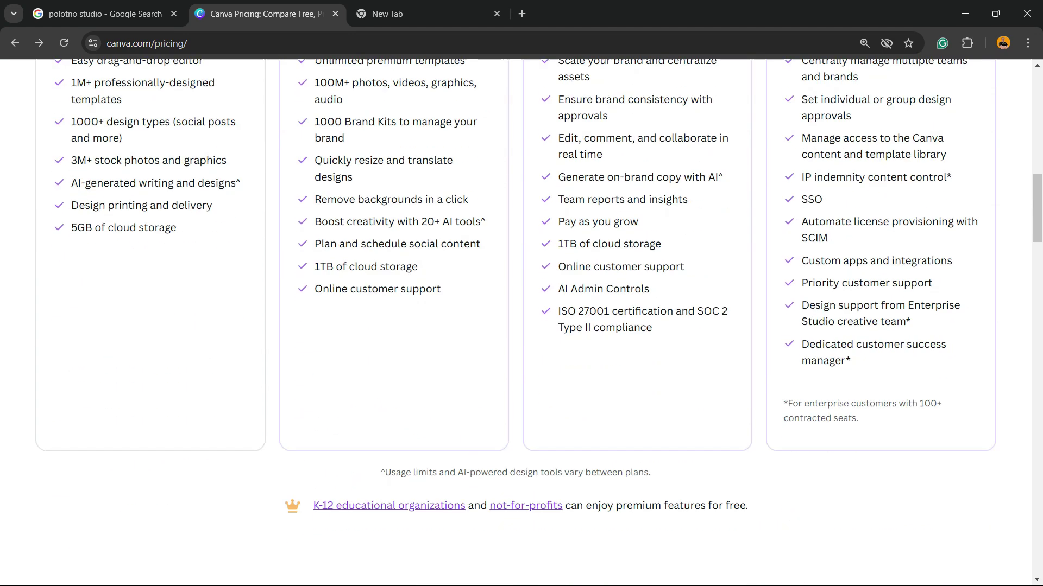
{"action": "scroll", "coordinate": [521, 325], "scroll_direction": "down", "scroll_amount": 4}
{"action": "scroll", "coordinate": [521, 326], "scroll_direction": "up", "scroll_amount": 9}
{"action": "scroll", "coordinate": [522, 326], "scroll_direction": "up", "scroll_amount": 2}
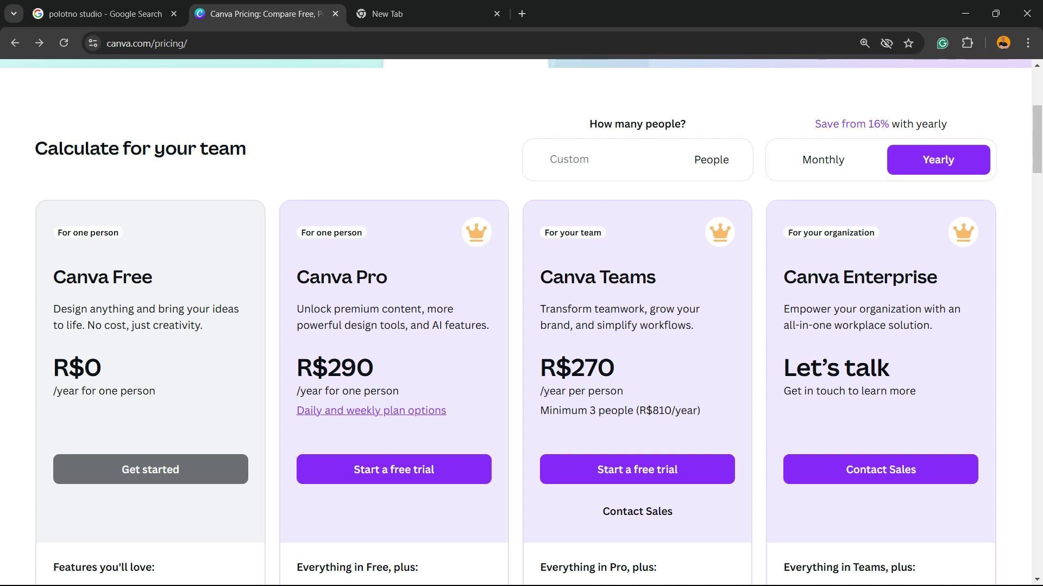
{"action": "scroll", "coordinate": [521, 325], "scroll_direction": "up", "scroll_amount": 4}
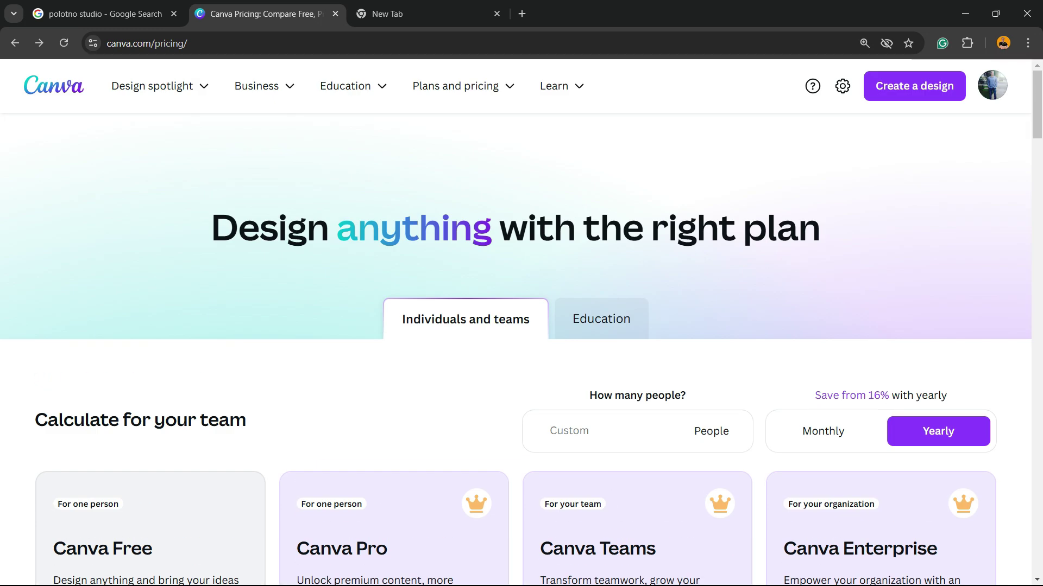
{"action": "scroll", "coordinate": [521, 326], "scroll_direction": "down", "scroll_amount": 2}
{"action": "scroll", "coordinate": [521, 326], "scroll_direction": "up", "scroll_amount": 2}
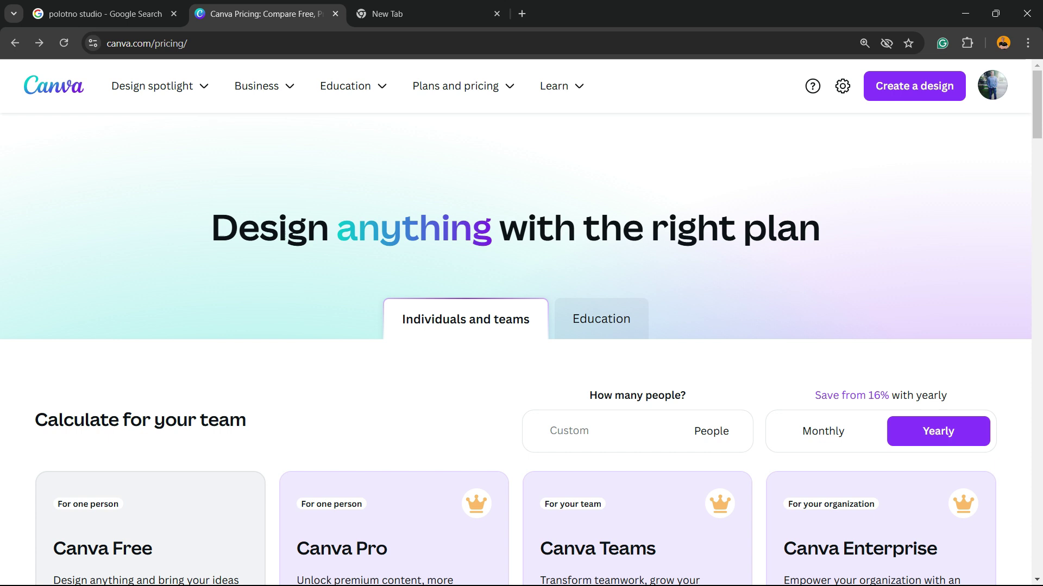
- From the enlarged 'polotno studio' Google results, open 'Polotno Studio - Make graphical designs'
{"action": "key", "text": "ctrl+shift+Tab"}
{"action": "key", "text": "ctrl+plus"}
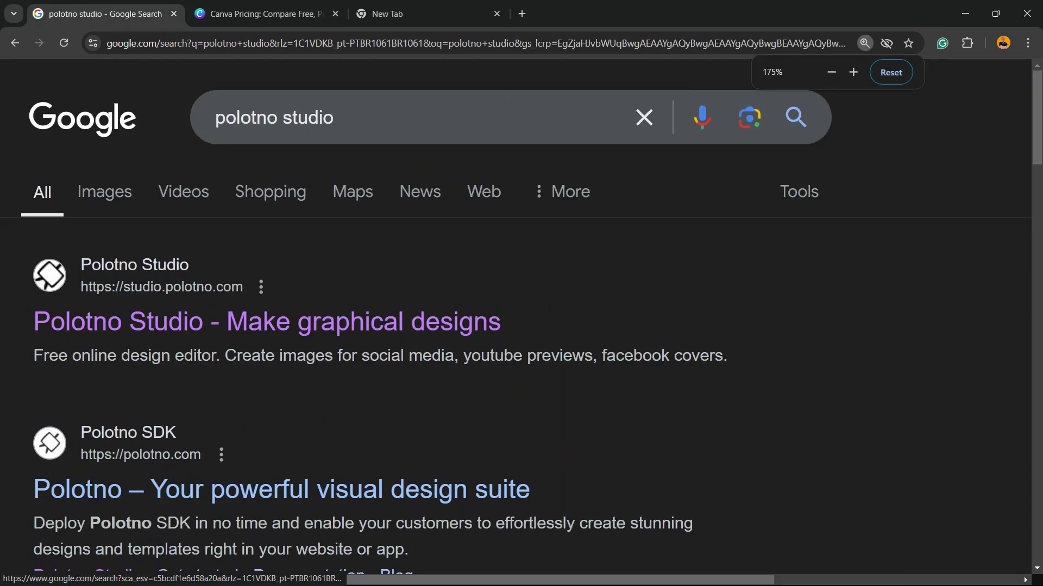
{"action": "double_click", "coordinate": [246, 117]}
{"action": "left_click", "coordinate": [240, 117]}
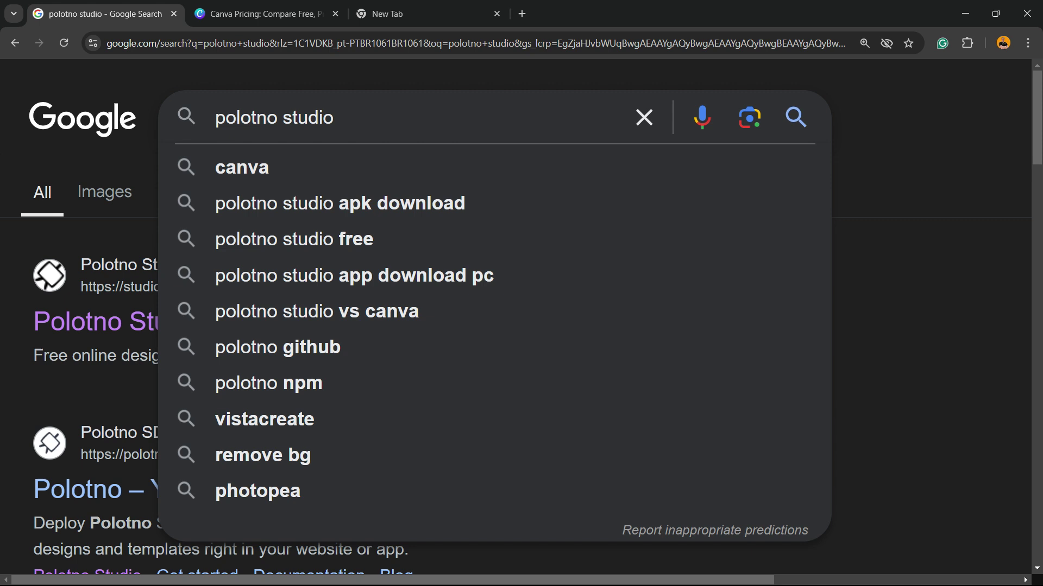
{"action": "key", "text": "Escape"}
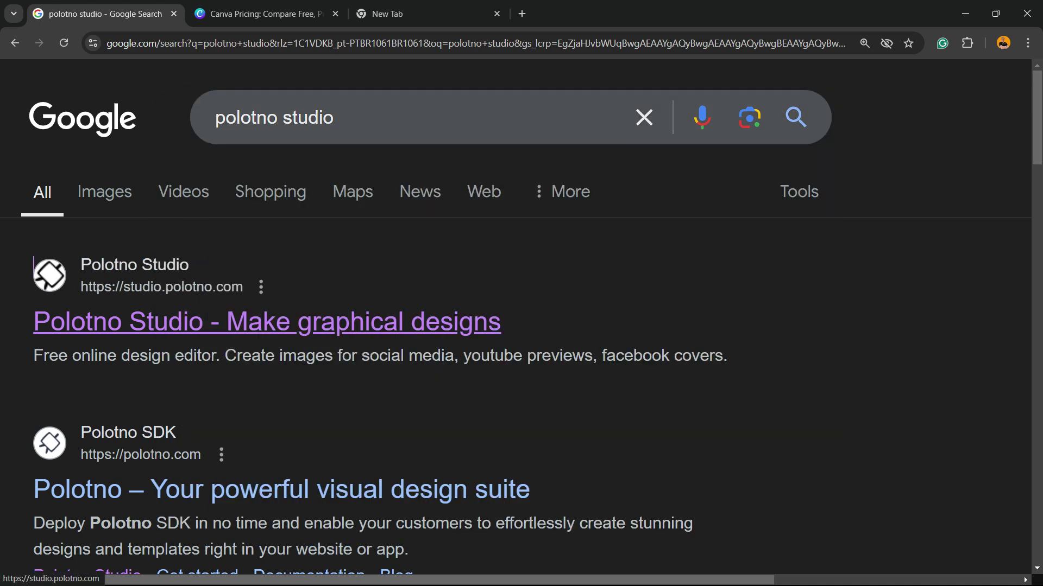
{"action": "left_click", "coordinate": [266, 321]}
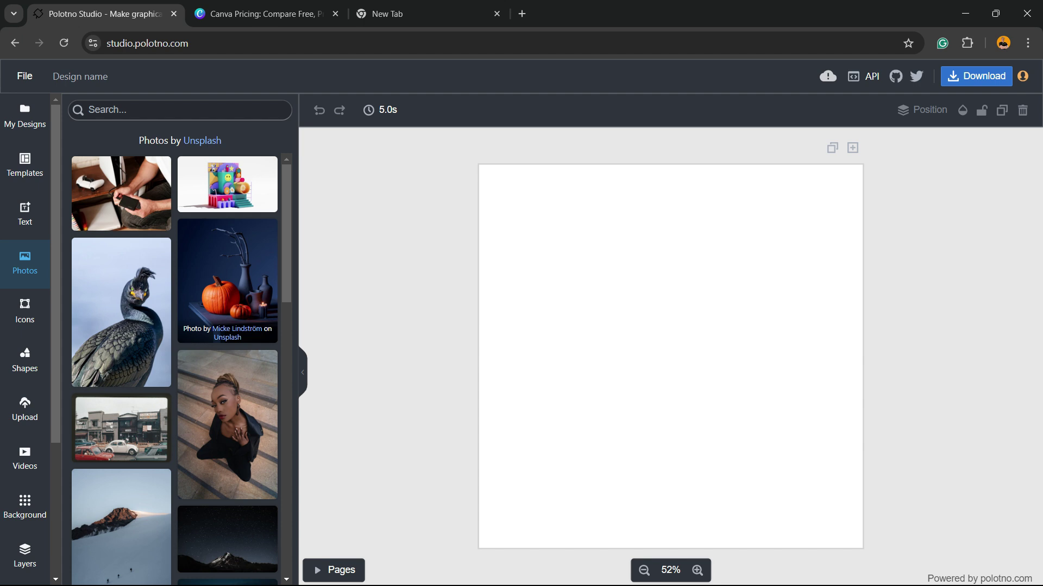
{"action": "scroll", "coordinate": [214, 359], "scroll_direction": "down", "scroll_amount": 4}
{"action": "scroll", "coordinate": [229, 351], "scroll_direction": "down", "scroll_amount": 4}
{"action": "scroll", "coordinate": [122, 309], "scroll_direction": "down", "scroll_amount": 4}
{"action": "scroll", "coordinate": [122, 391], "scroll_direction": "down", "scroll_amount": 2}
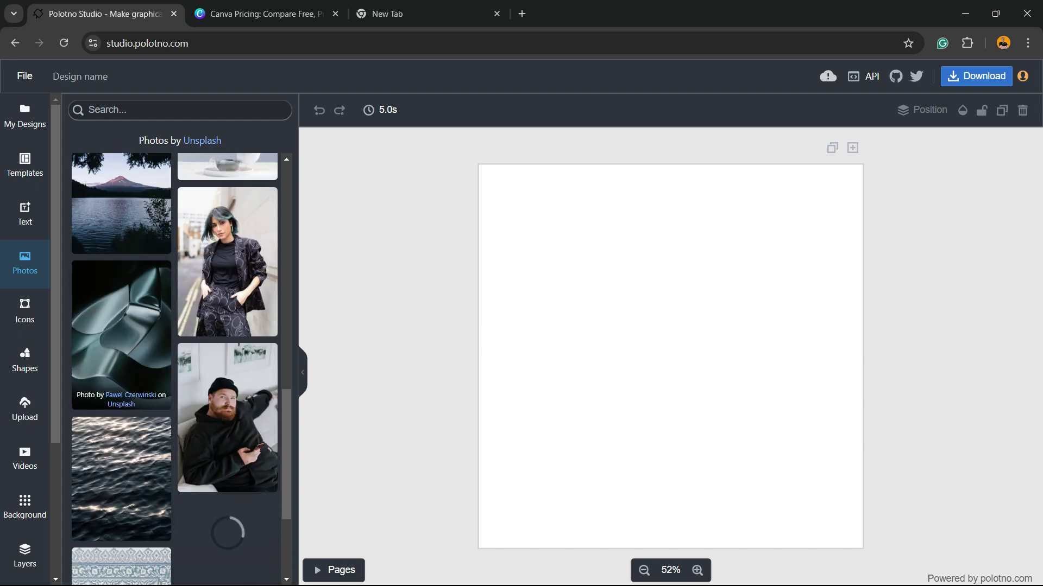
- Place the bearded-man photo on the page, delete it, and show the Templates gallery
{"action": "left_click_drag", "start_coordinate": [228, 351], "coordinate": [585, 311]}
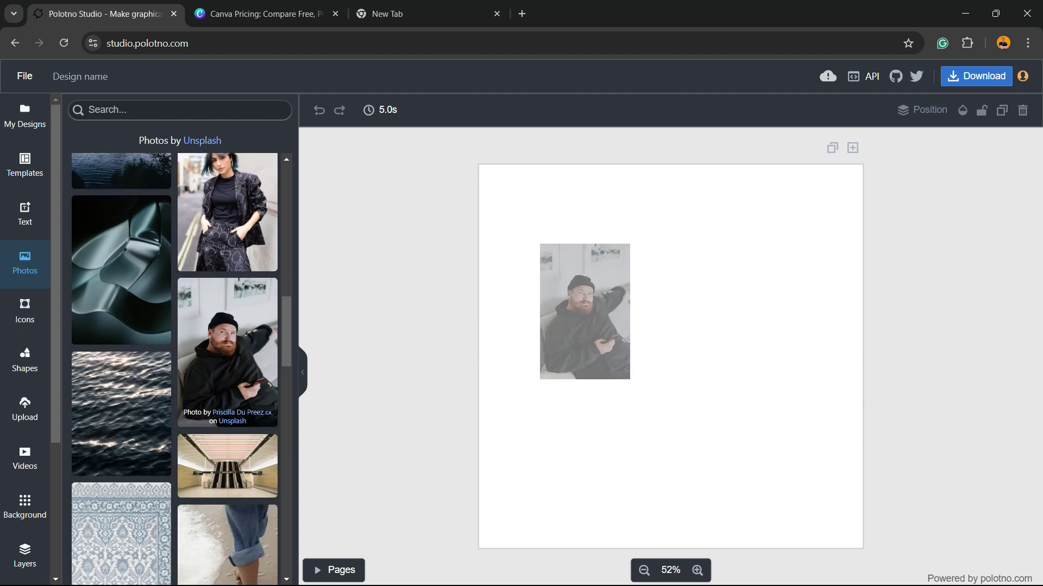
{"action": "key", "text": "Delete"}
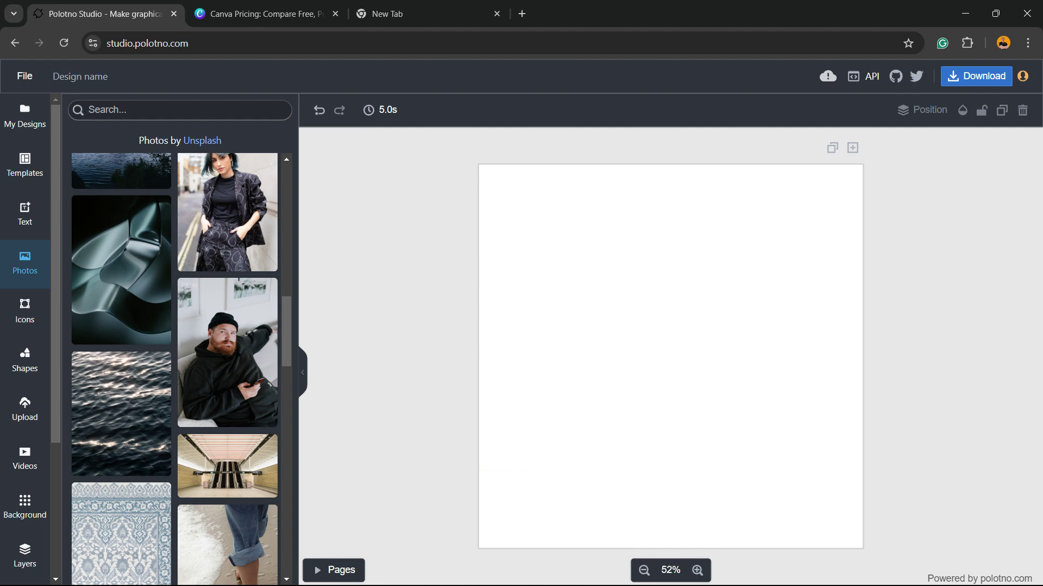
{"action": "scroll", "coordinate": [175, 326], "scroll_direction": "up", "scroll_amount": 3}
{"action": "scroll", "coordinate": [176, 326], "scroll_direction": "up", "scroll_amount": 5}
{"action": "left_click", "coordinate": [25, 163]}
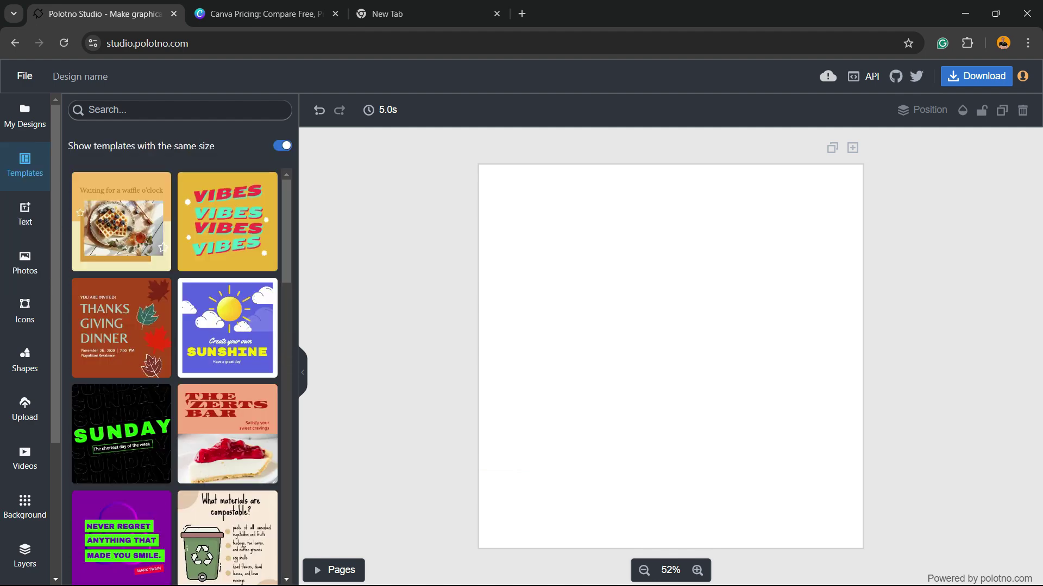
{"action": "scroll", "coordinate": [176, 375], "scroll_direction": "down", "scroll_amount": 2}
{"action": "scroll", "coordinate": [175, 375], "scroll_direction": "down", "scroll_amount": 5}
{"action": "scroll", "coordinate": [175, 375], "scroll_direction": "down", "scroll_amount": 5}
{"action": "scroll", "coordinate": [176, 375], "scroll_direction": "down", "scroll_amount": 3}
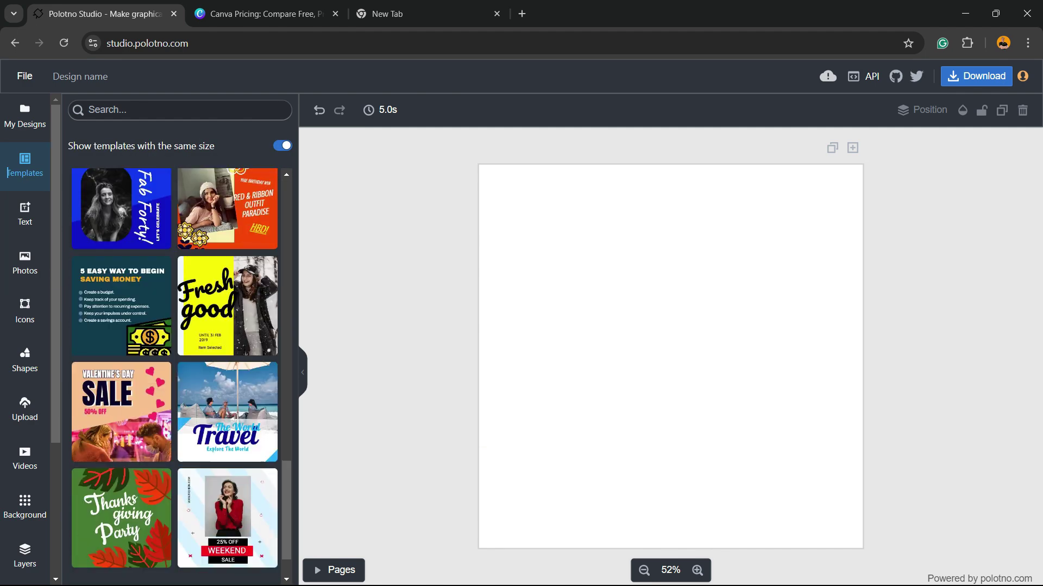
{"action": "scroll", "coordinate": [176, 376], "scroll_direction": "down", "scroll_amount": 3}
{"action": "scroll", "coordinate": [175, 375], "scroll_direction": "down", "scroll_amount": 3}
{"action": "scroll", "coordinate": [176, 375], "scroll_direction": "down", "scroll_amount": 3}
{"action": "scroll", "coordinate": [175, 374], "scroll_direction": "down", "scroll_amount": 3}
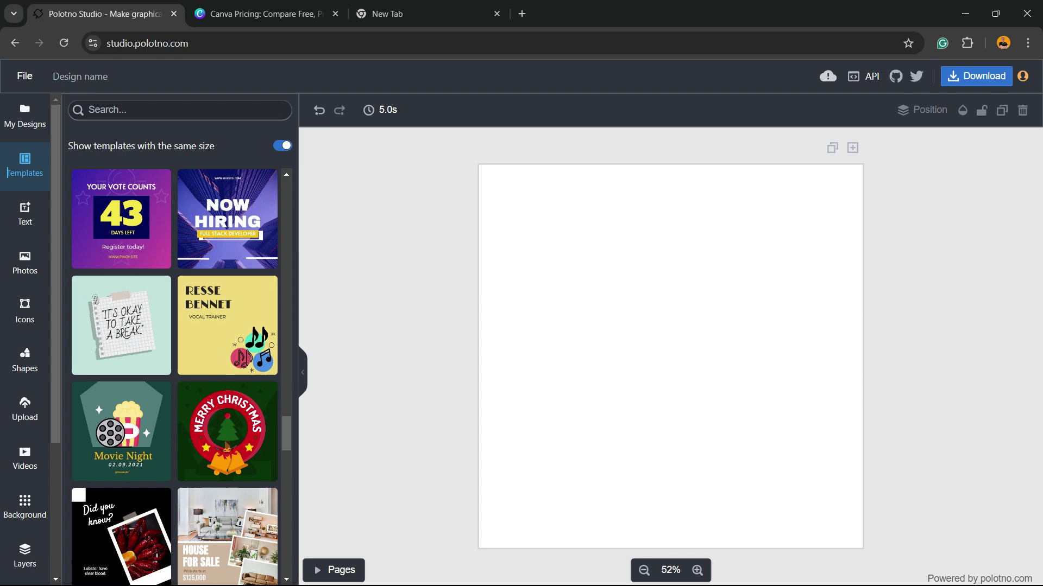
{"action": "scroll", "coordinate": [176, 375], "scroll_direction": "down", "scroll_amount": 3}
{"action": "scroll", "coordinate": [175, 375], "scroll_direction": "down", "scroll_amount": 3}
{"action": "scroll", "coordinate": [175, 375], "scroll_direction": "down", "scroll_amount": 2}
{"action": "scroll", "coordinate": [176, 375], "scroll_direction": "up", "scroll_amount": 10}
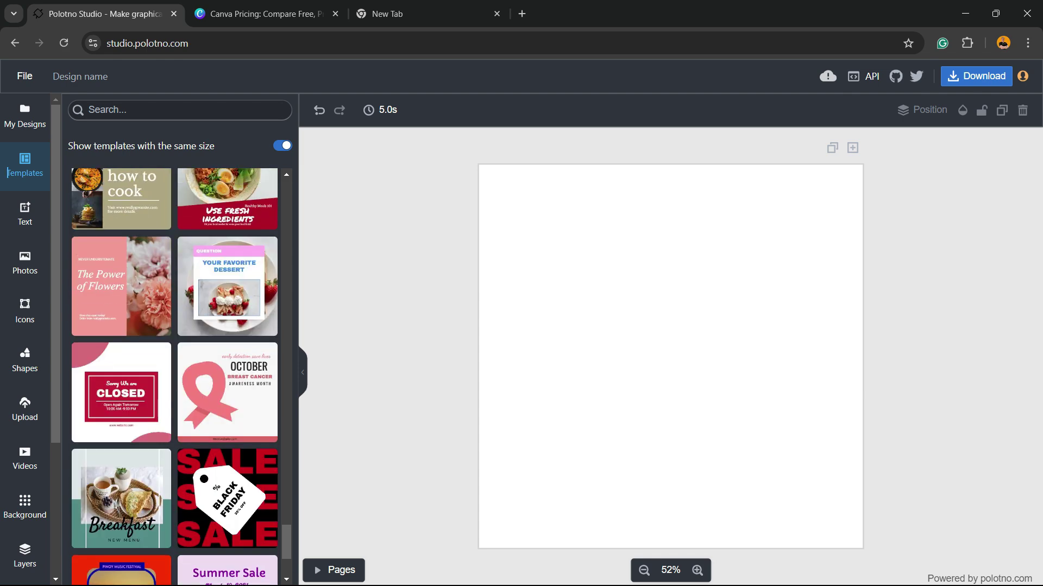
{"action": "scroll", "coordinate": [176, 375], "scroll_direction": "down", "scroll_amount": 3}
{"action": "scroll", "coordinate": [175, 375], "scroll_direction": "down", "scroll_amount": 3}
{"action": "scroll", "coordinate": [175, 375], "scroll_direction": "down", "scroll_amount": 3}
{"action": "scroll", "coordinate": [175, 375], "scroll_direction": "down", "scroll_amount": 3}
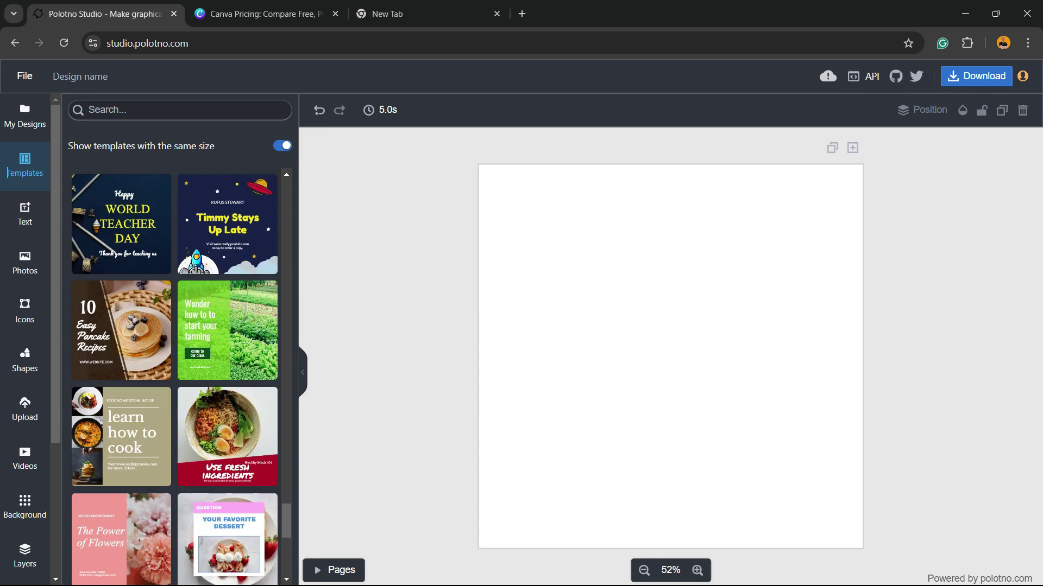
{"action": "scroll", "coordinate": [175, 375], "scroll_direction": "down", "scroll_amount": 3}
{"action": "scroll", "coordinate": [175, 375], "scroll_direction": "down", "scroll_amount": 2}
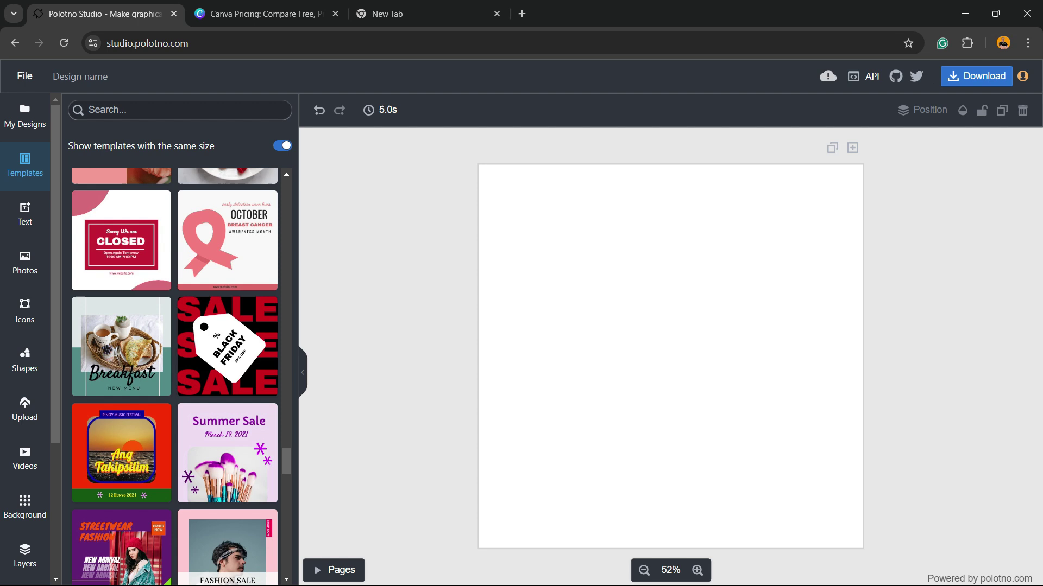
{"action": "left_click", "coordinate": [227, 347]}
{"action": "left_click", "coordinate": [619, 489]}
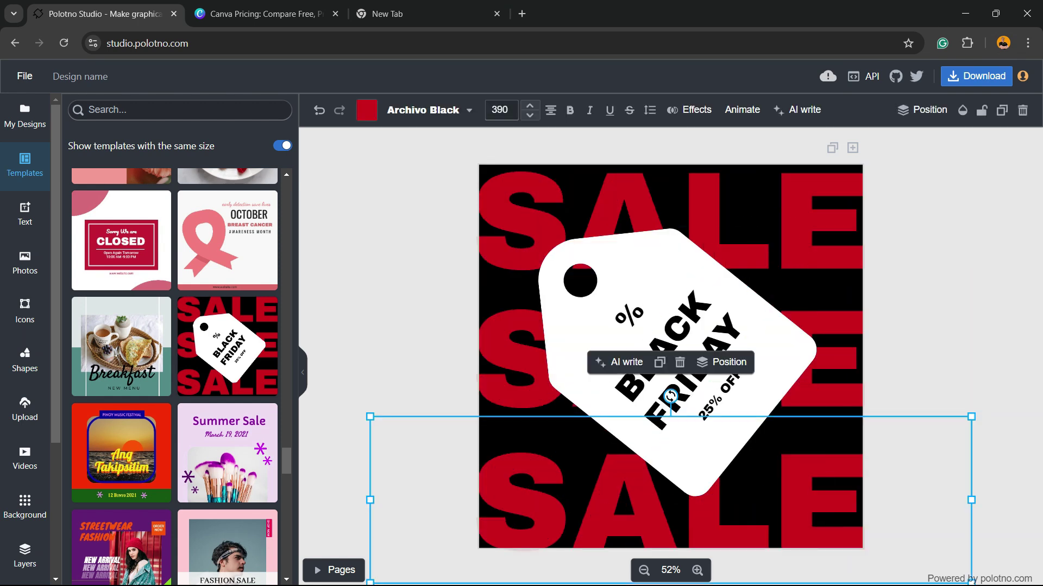
{"action": "left_click", "coordinate": [677, 359]}
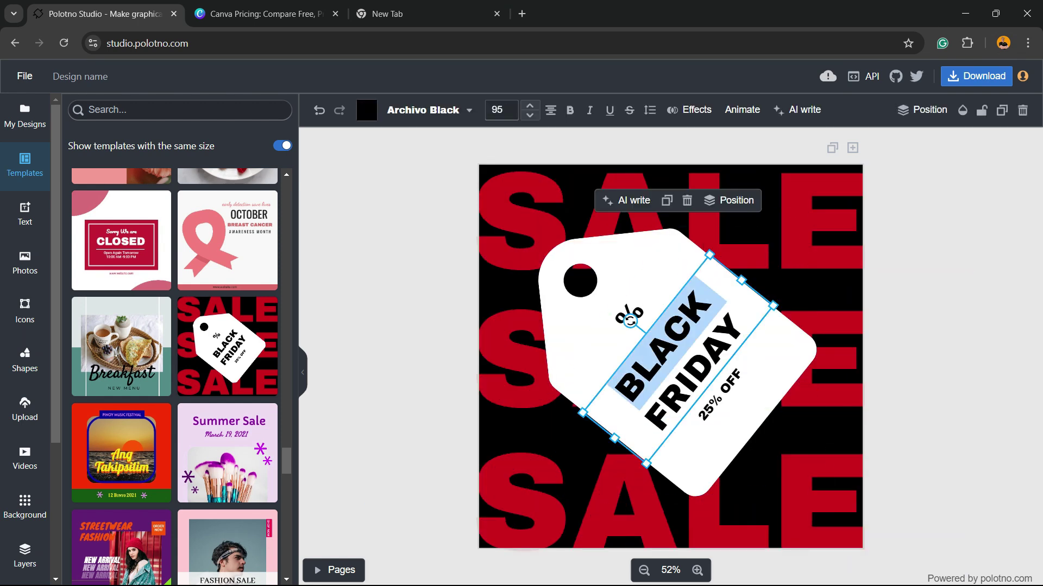
{"action": "left_click", "coordinate": [629, 314]}
{"action": "key", "text": "Left"}
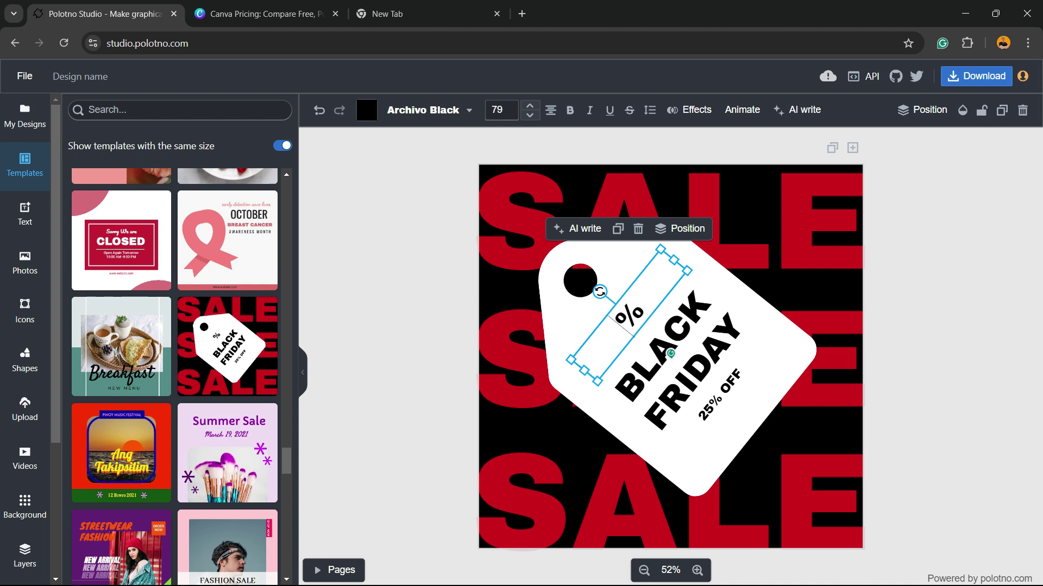
{"action": "type", "text": "1"}
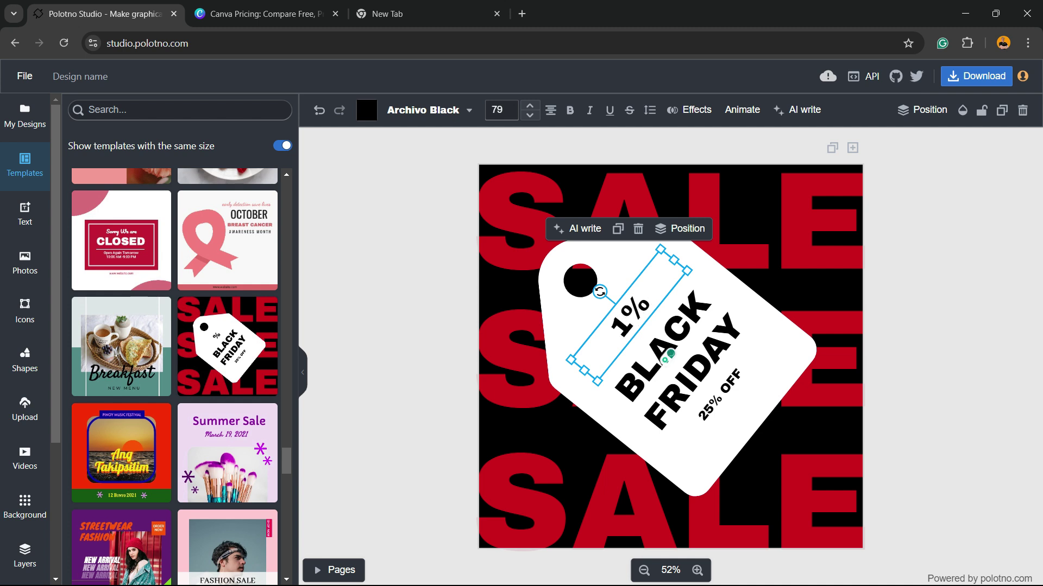
{"action": "type", "text": "5"}
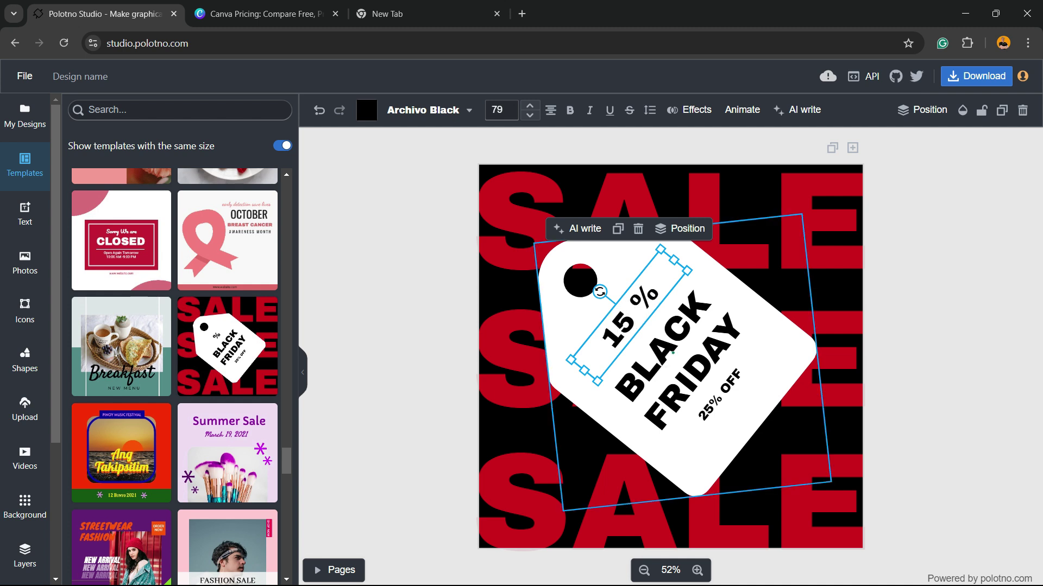
{"action": "left_click", "coordinate": [509, 359]}
- Turn the top SALE text orange
{"action": "left_click_drag", "start_coordinate": [509, 358], "coordinate": [509, 220]}
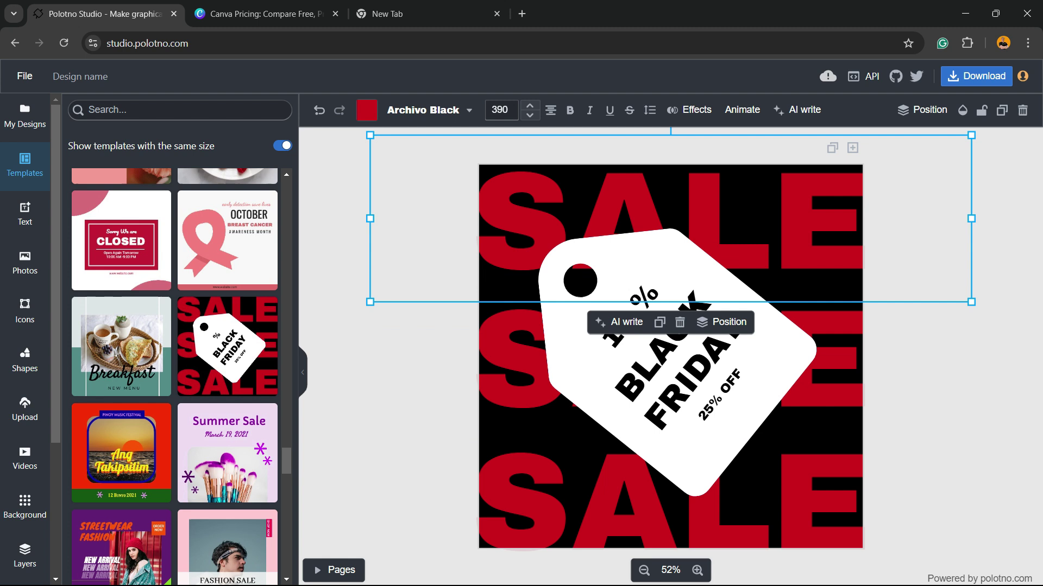
{"action": "left_click", "coordinate": [367, 109]}
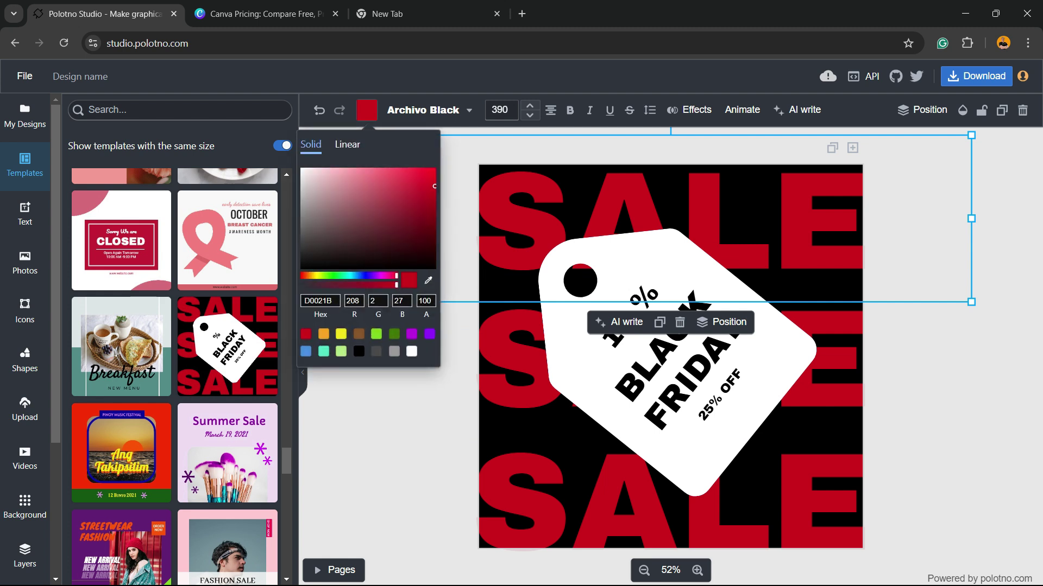
{"action": "left_click", "coordinate": [324, 333]}
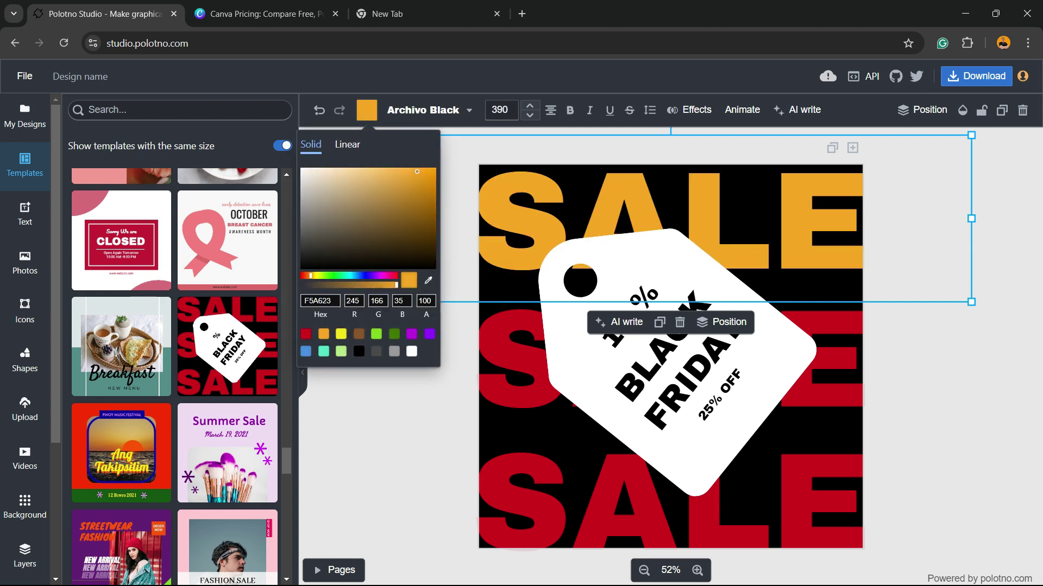
- Turn the middle SALE text purple
{"action": "left_click", "coordinate": [505, 359]}
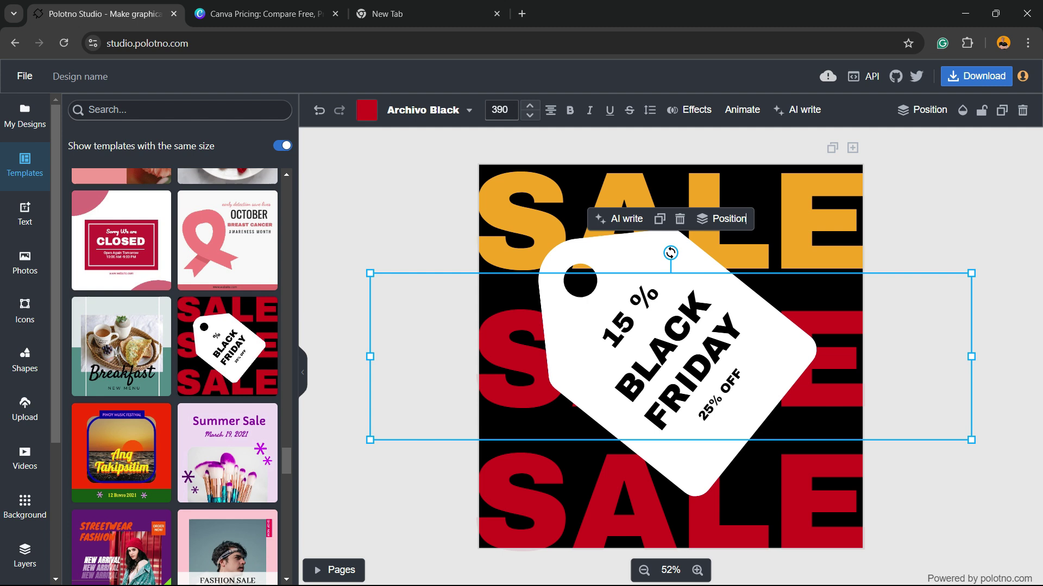
{"action": "left_click", "coordinate": [367, 109]}
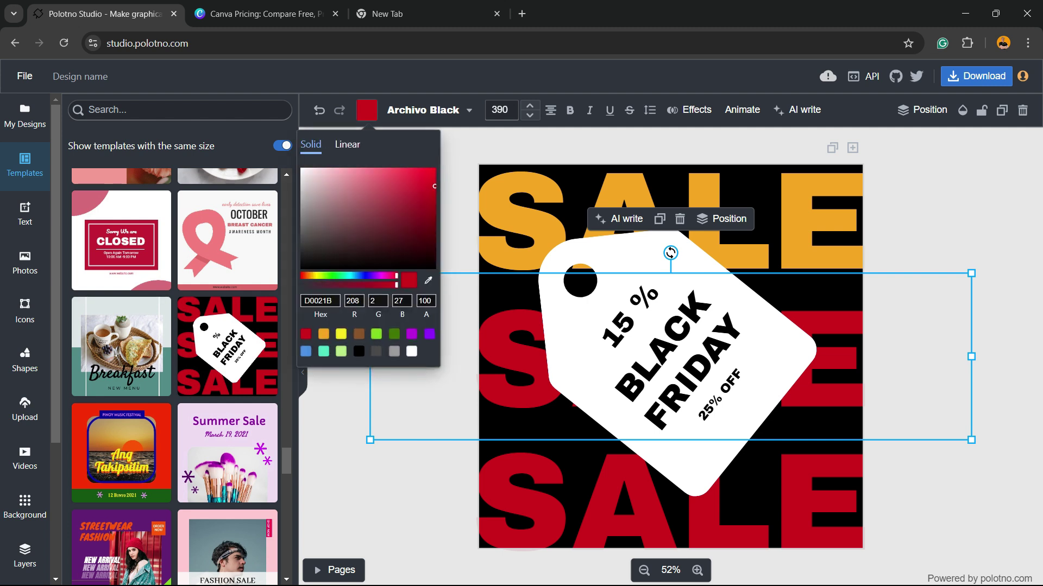
{"action": "left_click", "coordinate": [411, 333]}
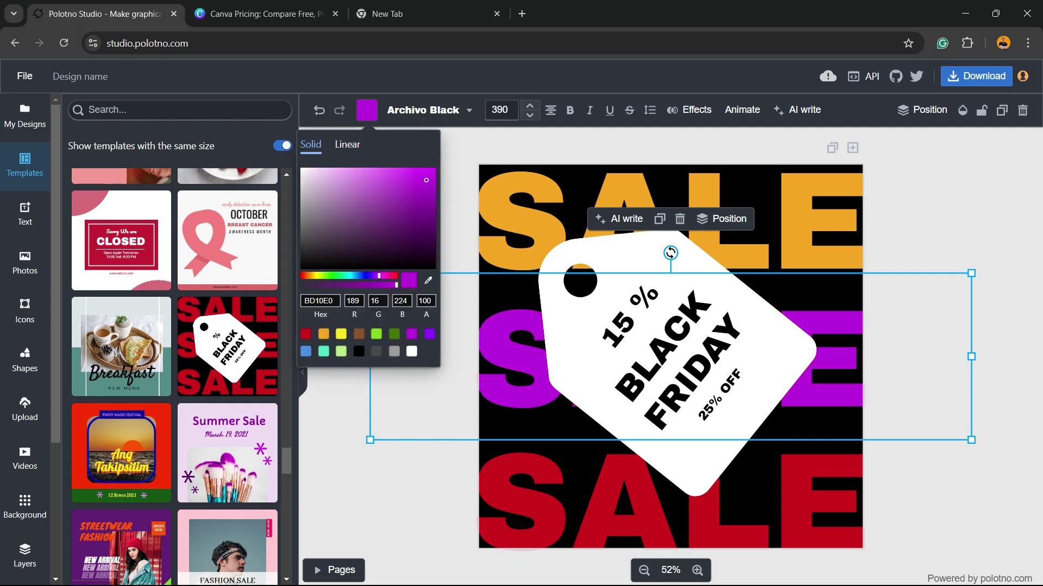
{"action": "key", "text": "Escape"}
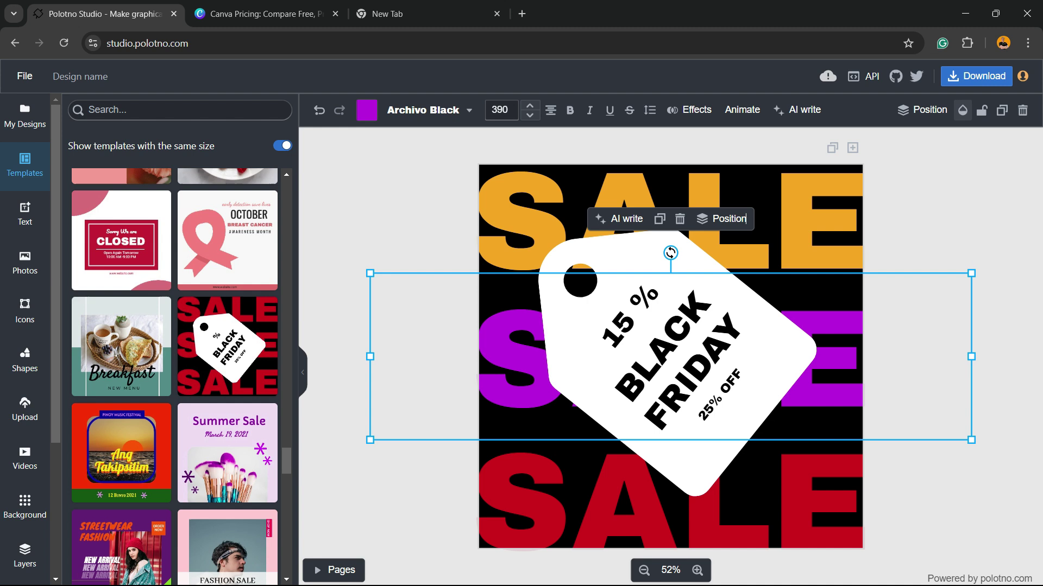
- Download the design as a 1080×1080 PNG and close the image preview
{"action": "left_click", "coordinate": [976, 75]}
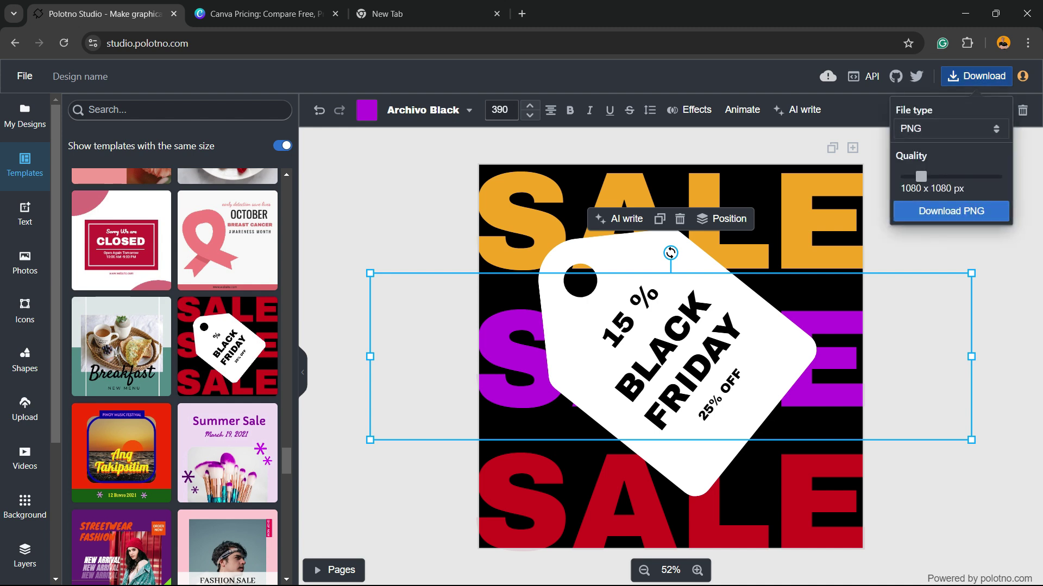
{"action": "left_click", "coordinate": [951, 210]}
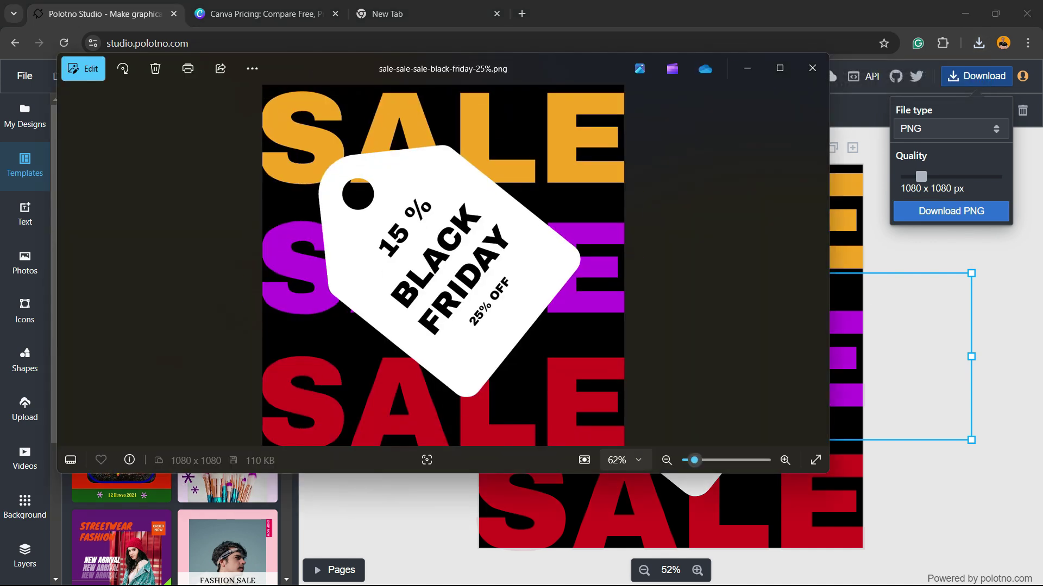
{"action": "left_click", "coordinate": [812, 69]}
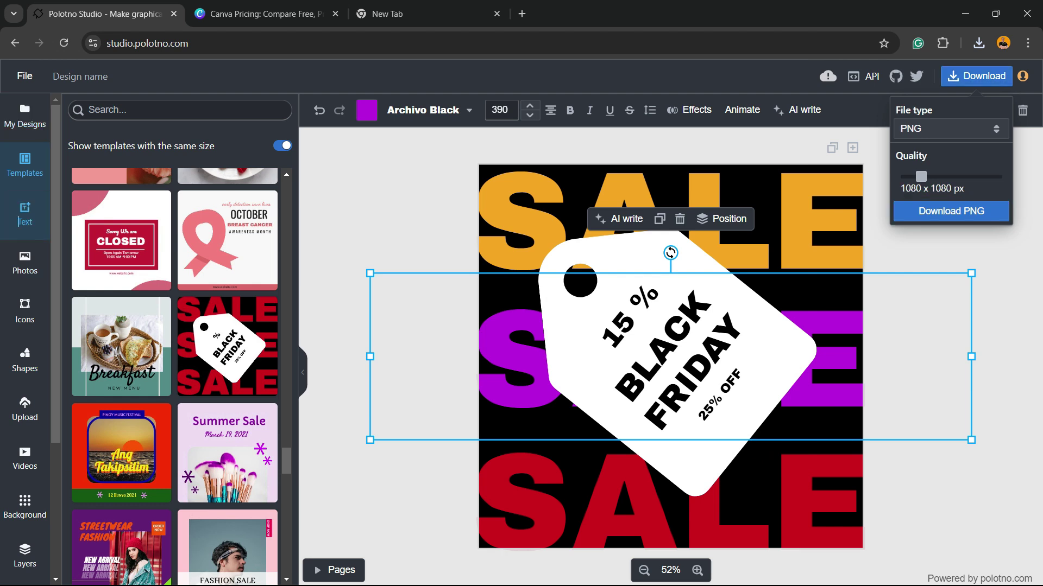
- Browse the Text, Photos, Icons, Shapes, Upload and Videos panels, finishing on Background
{"action": "left_click", "coordinate": [24, 214]}
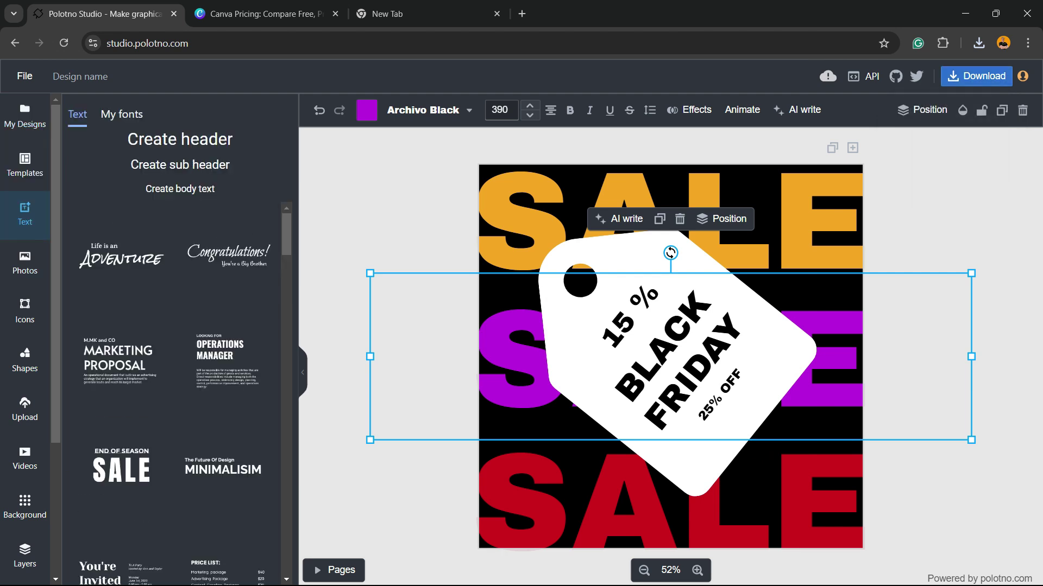
{"action": "left_click", "coordinate": [24, 262]}
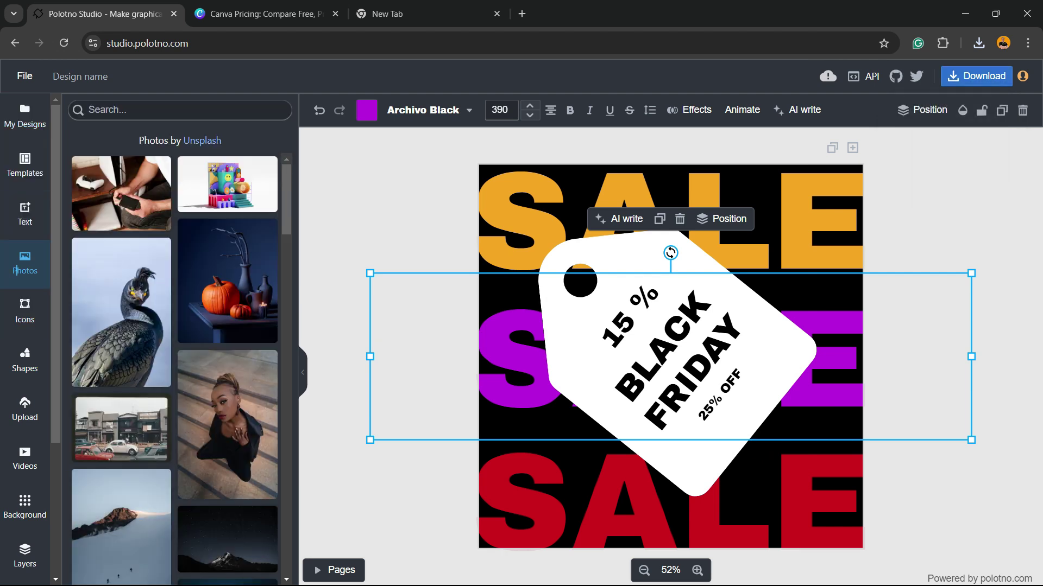
{"action": "left_click", "coordinate": [17, 319]}
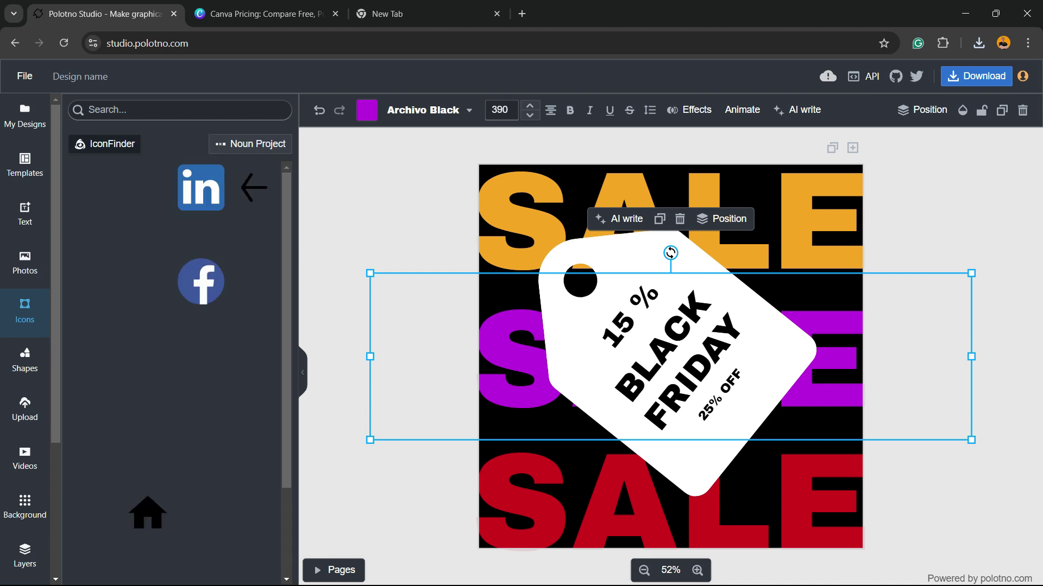
{"action": "scroll", "coordinate": [177, 368], "scroll_direction": "down", "scroll_amount": 4}
{"action": "scroll", "coordinate": [176, 367], "scroll_direction": "down", "scroll_amount": 1}
{"action": "scroll", "coordinate": [177, 367], "scroll_direction": "up", "scroll_amount": 4}
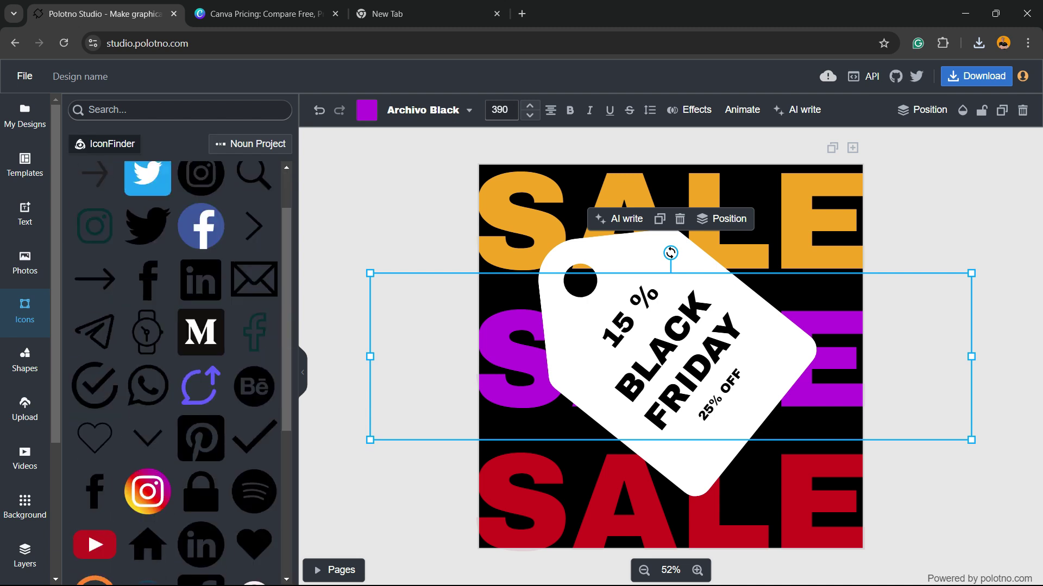
{"action": "scroll", "coordinate": [176, 367], "scroll_direction": "up", "scroll_amount": 1}
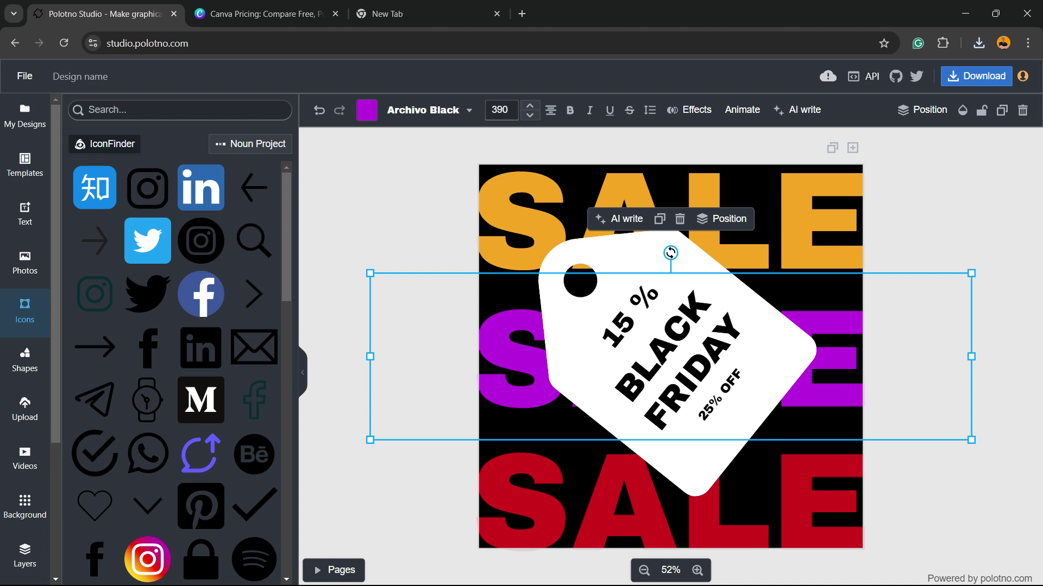
{"action": "left_click", "coordinate": [25, 361]}
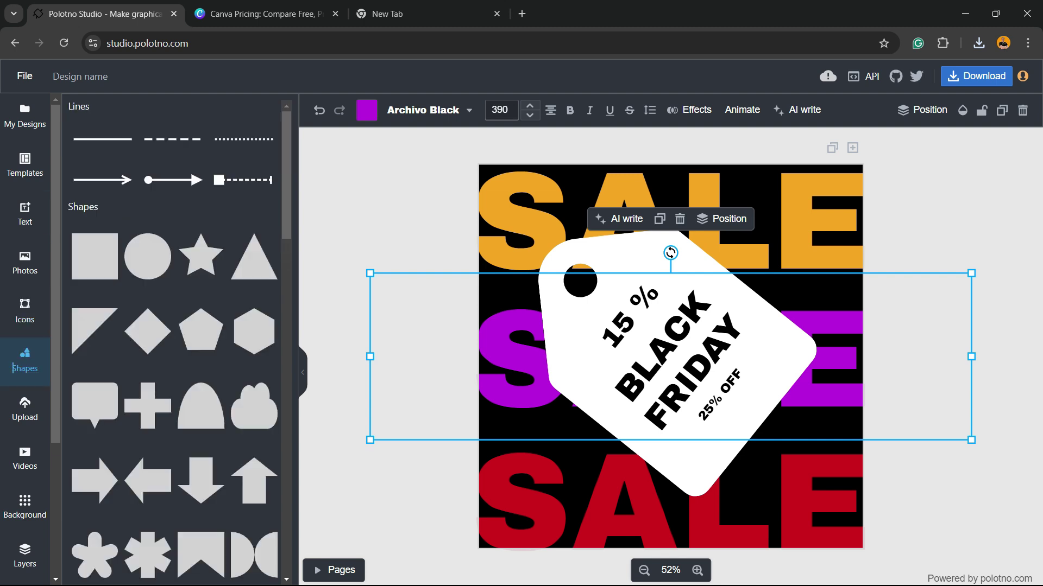
{"action": "scroll", "coordinate": [176, 342], "scroll_direction": "down", "scroll_amount": 2}
{"action": "scroll", "coordinate": [177, 342], "scroll_direction": "down", "scroll_amount": 5}
{"action": "scroll", "coordinate": [177, 343], "scroll_direction": "down", "scroll_amount": 3}
{"action": "left_click", "coordinate": [25, 410]}
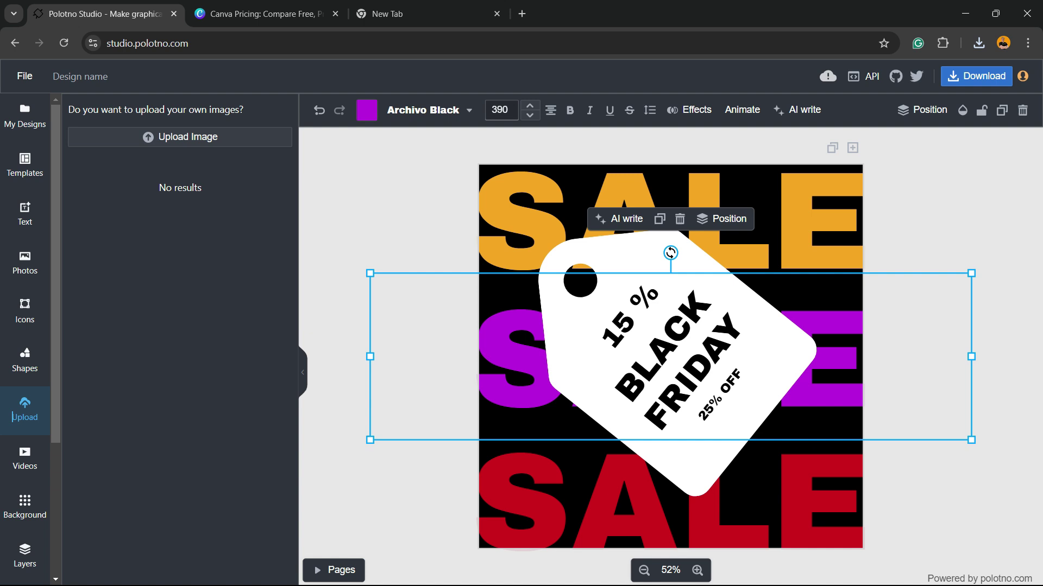
{"action": "left_click", "coordinate": [13, 463]}
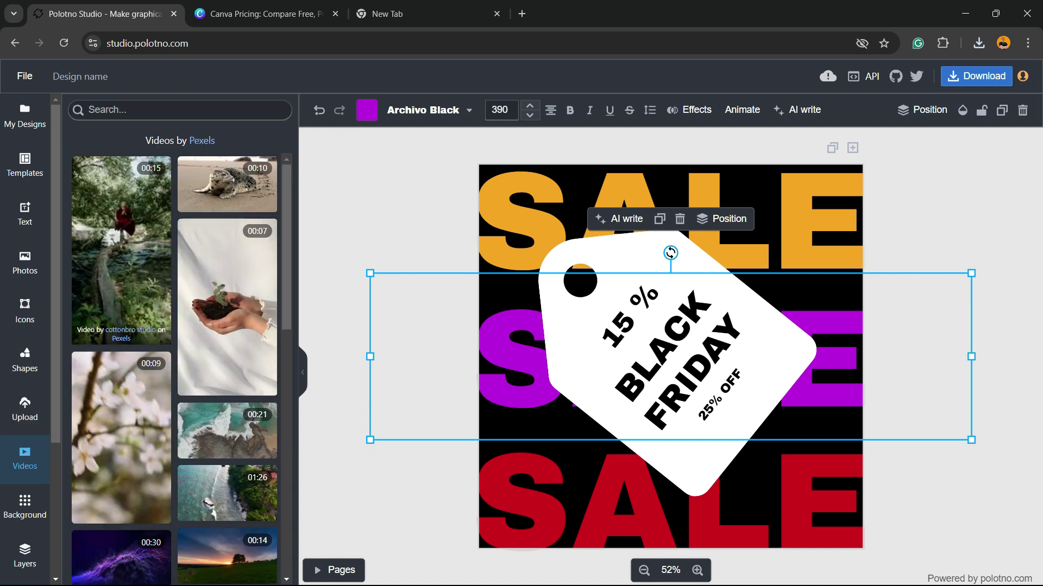
{"action": "scroll", "coordinate": [175, 366], "scroll_direction": "down", "scroll_amount": 3}
{"action": "scroll", "coordinate": [175, 367], "scroll_direction": "down", "scroll_amount": 5}
{"action": "scroll", "coordinate": [175, 367], "scroll_direction": "down", "scroll_amount": 5}
{"action": "scroll", "coordinate": [175, 366], "scroll_direction": "down", "scroll_amount": 5}
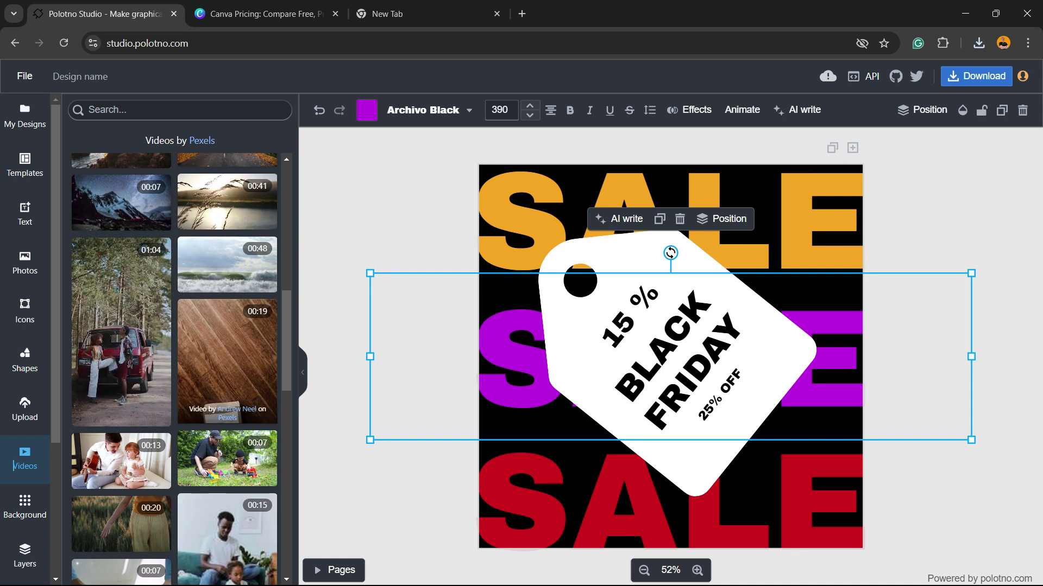
{"action": "scroll", "coordinate": [175, 367], "scroll_direction": "down", "scroll_amount": 2}
{"action": "scroll", "coordinate": [175, 366], "scroll_direction": "down", "scroll_amount": 3}
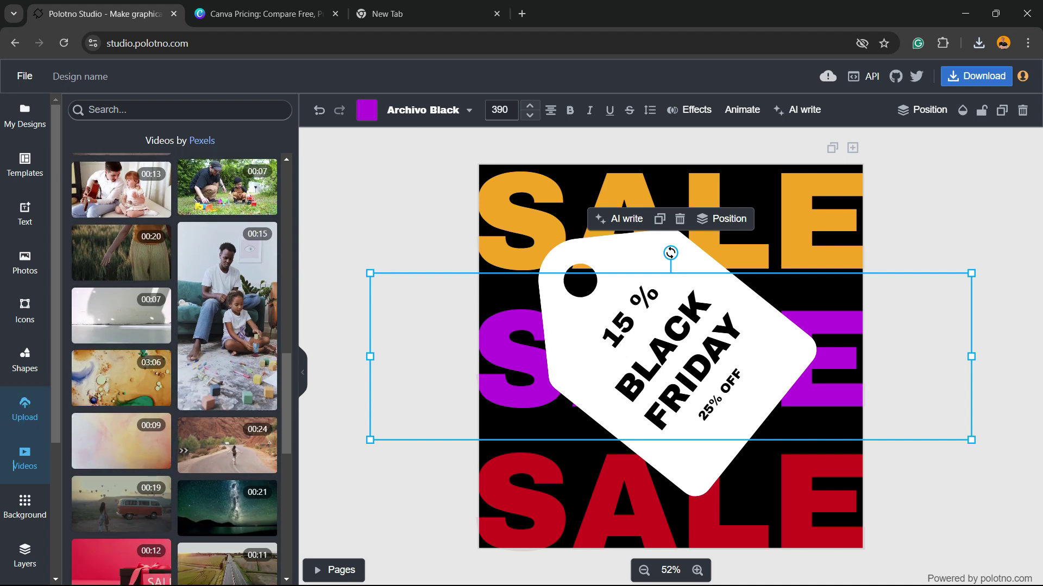
{"action": "scroll", "coordinate": [25, 457], "scroll_direction": "down", "scroll_amount": 2}
{"action": "left_click", "coordinate": [25, 371]}
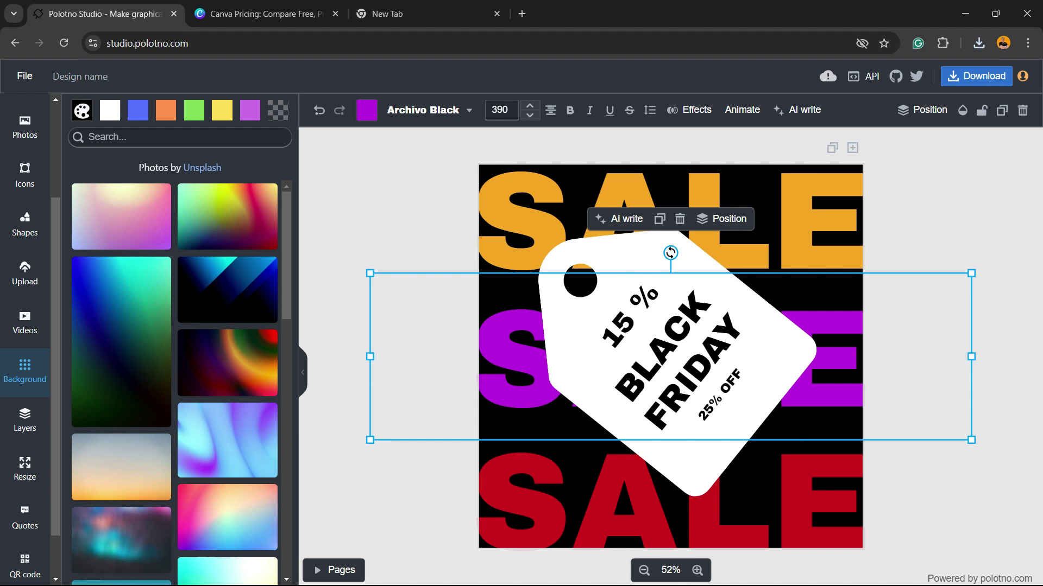
{"action": "scroll", "coordinate": [175, 383], "scroll_direction": "down", "scroll_amount": 3}
{"action": "scroll", "coordinate": [175, 383], "scroll_direction": "down", "scroll_amount": 3}
{"action": "scroll", "coordinate": [175, 382], "scroll_direction": "down", "scroll_amount": 3}
{"action": "scroll", "coordinate": [175, 383], "scroll_direction": "down", "scroll_amount": 3}
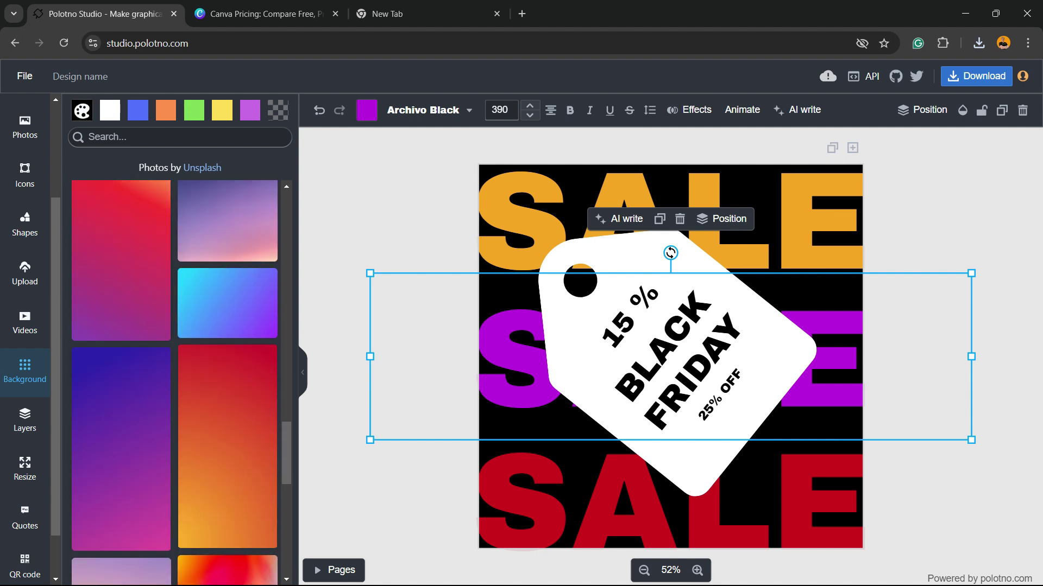
{"action": "scroll", "coordinate": [175, 383], "scroll_direction": "down", "scroll_amount": 3}
{"action": "scroll", "coordinate": [175, 383], "scroll_direction": "down", "scroll_amount": 3}
{"action": "scroll", "coordinate": [174, 384], "scroll_direction": "down", "scroll_amount": 3}
{"action": "scroll", "coordinate": [176, 383], "scroll_direction": "down", "scroll_amount": 3}
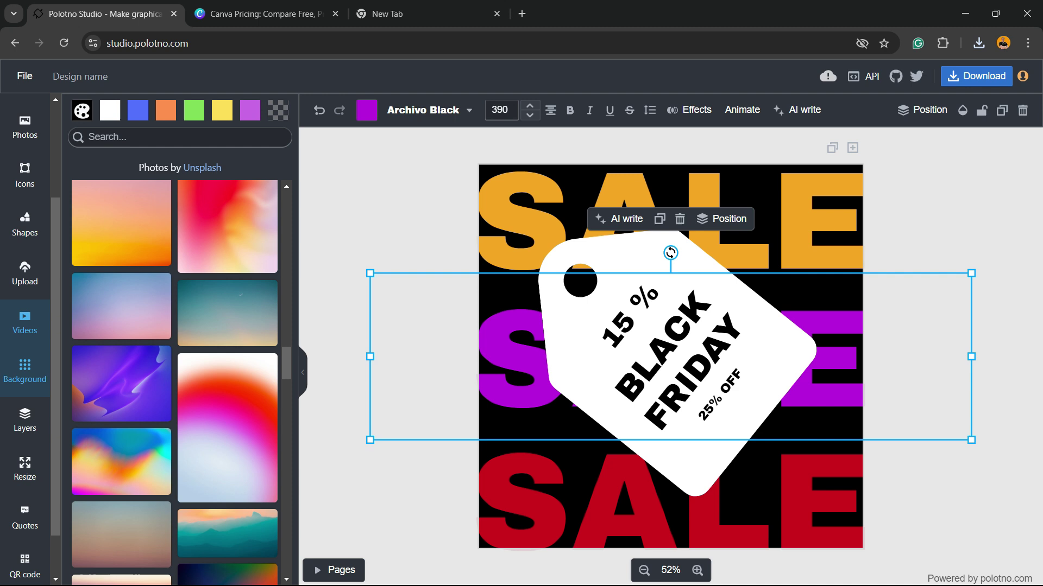
{"action": "scroll", "coordinate": [24, 359], "scroll_direction": "down", "scroll_amount": 1}
- Show the Layers panel listing the three SALE texts, tag graphic and tag text lines
{"action": "left_click", "coordinate": [25, 369]}
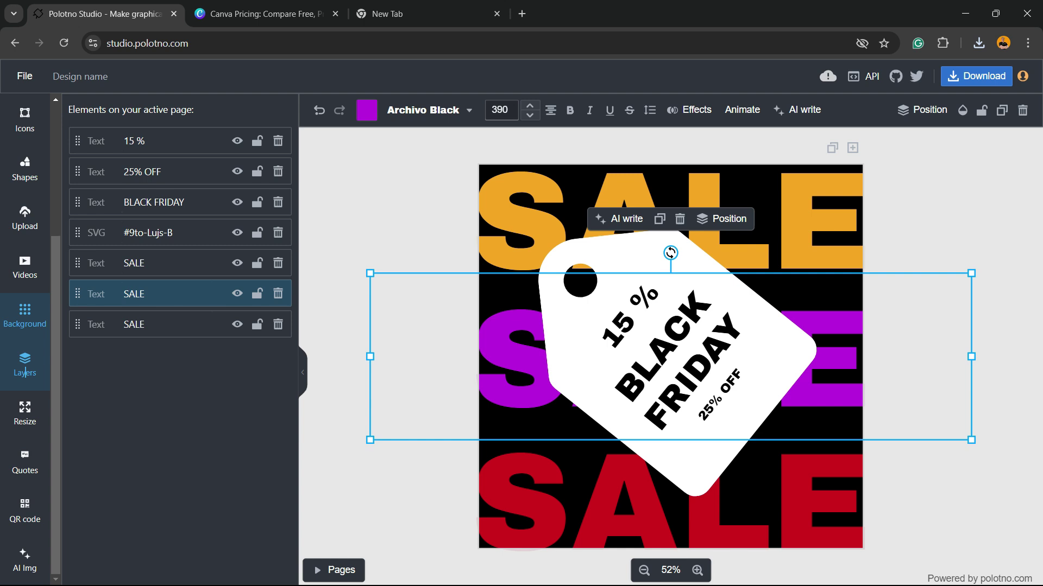
- Magic-resize through 1200x628, 851x315, 3.5x2 in, 1920x1080 and 2560x1440, ending at 1280x720
{"action": "left_click", "coordinate": [24, 413]}
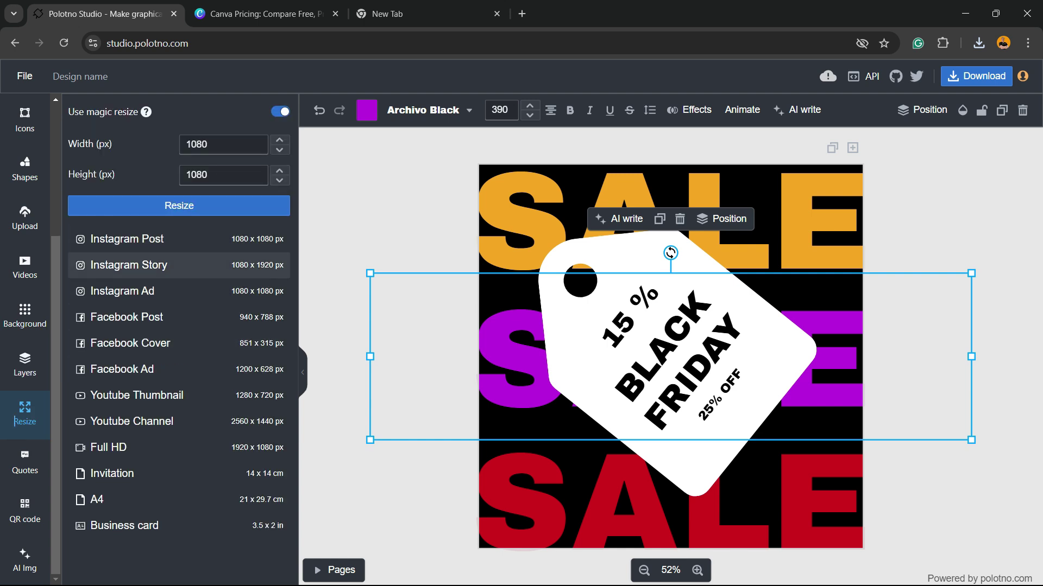
{"action": "left_click", "coordinate": [137, 394]}
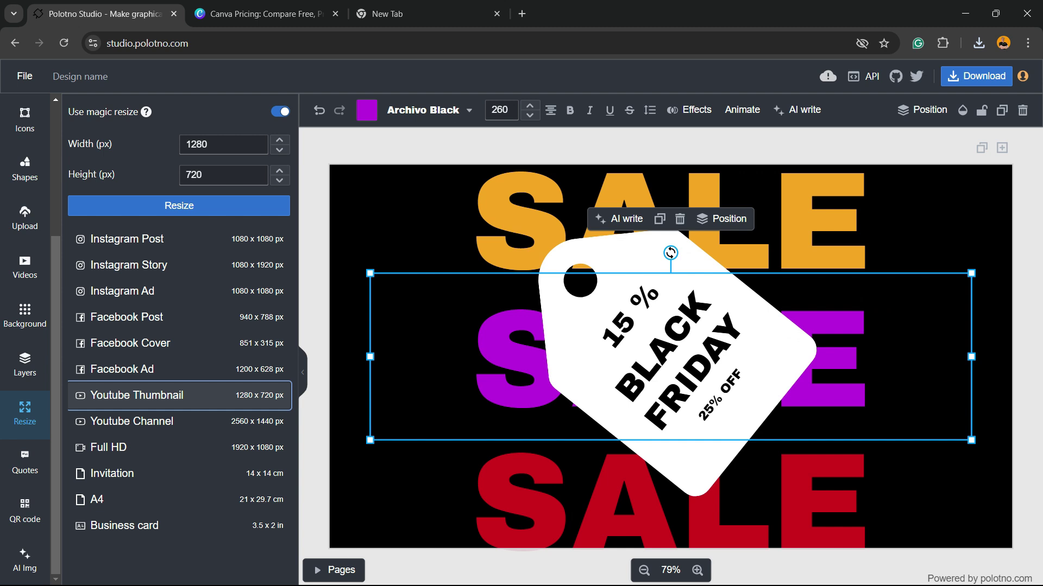
{"action": "left_click", "coordinate": [122, 369]}
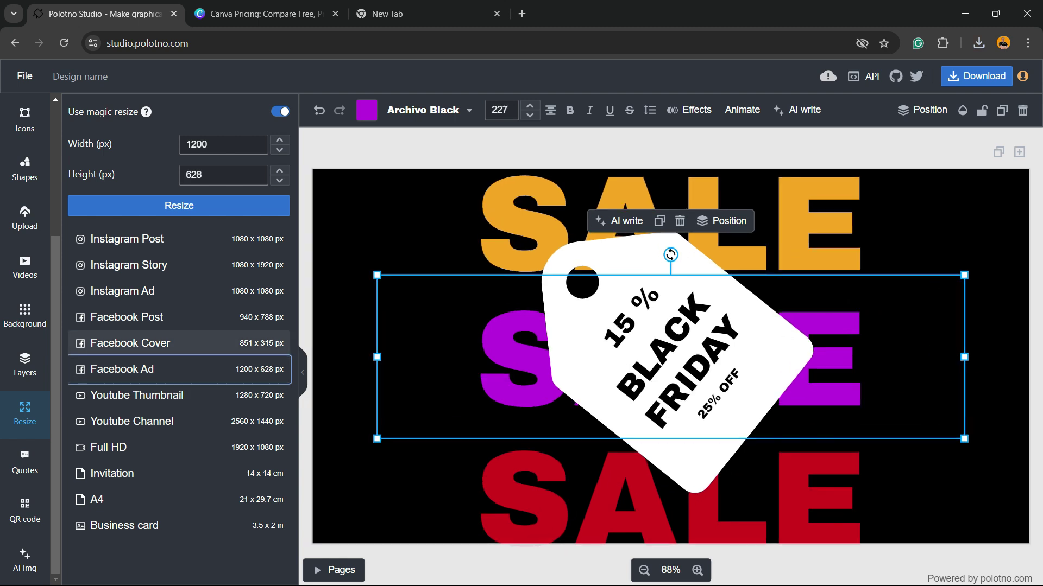
{"action": "left_click", "coordinate": [131, 343]}
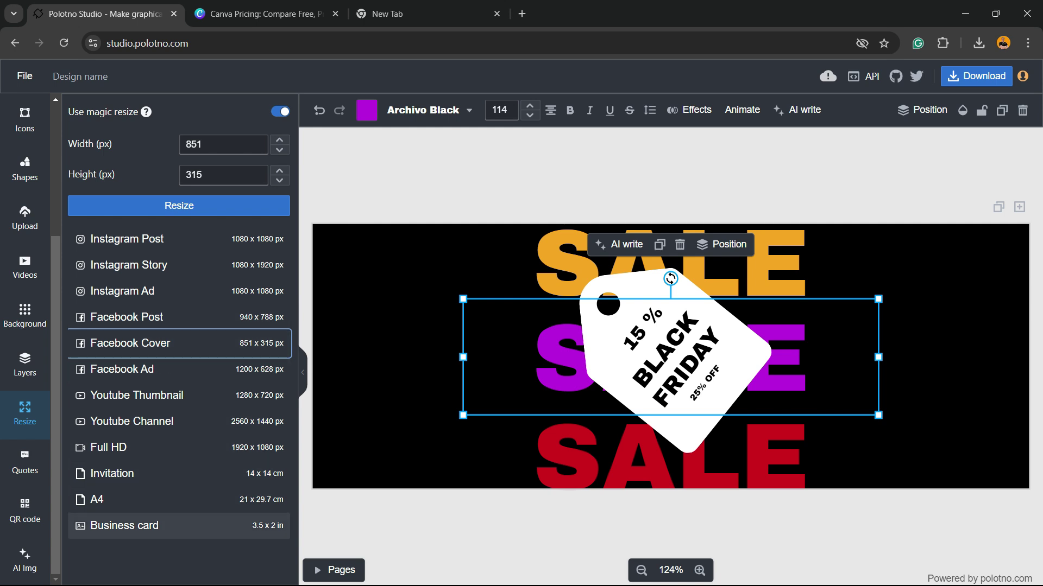
{"action": "left_click", "coordinate": [124, 525]}
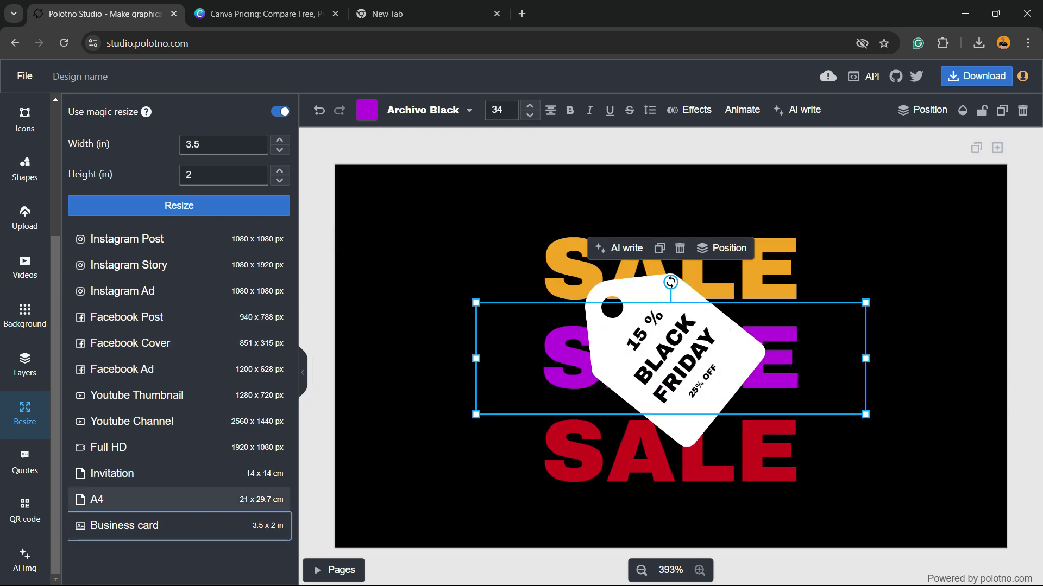
{"action": "left_click", "coordinate": [122, 448]}
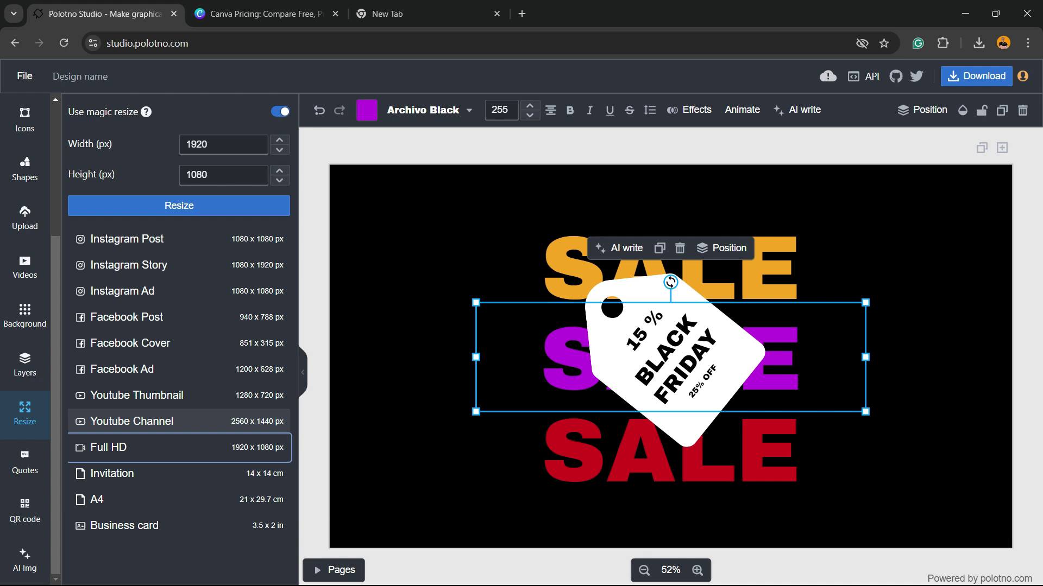
{"action": "left_click", "coordinate": [131, 422]}
{"action": "left_click", "coordinate": [131, 395]}
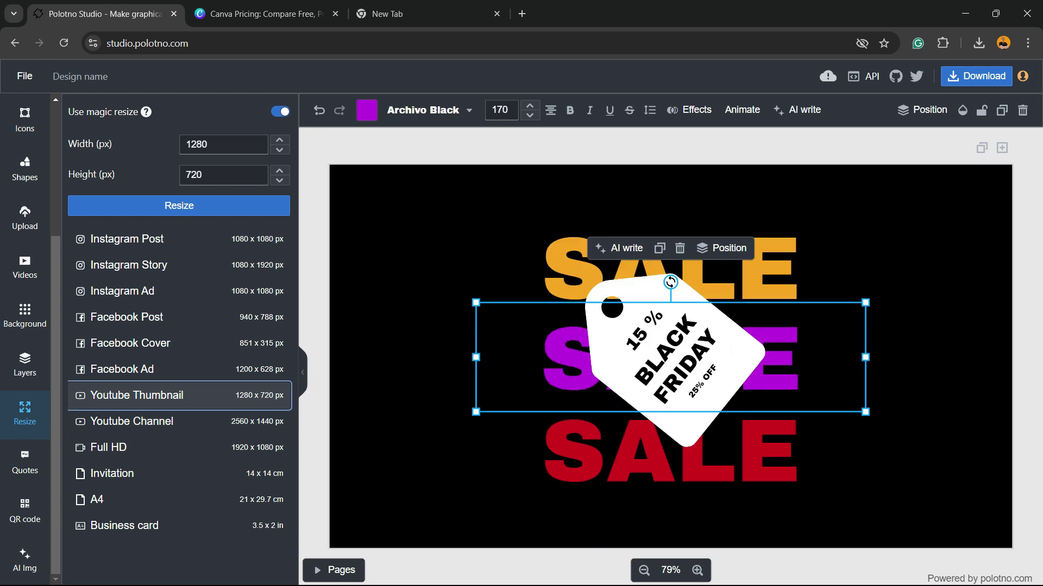
{"action": "scroll", "coordinate": [25, 325], "scroll_direction": "up", "scroll_amount": 5}
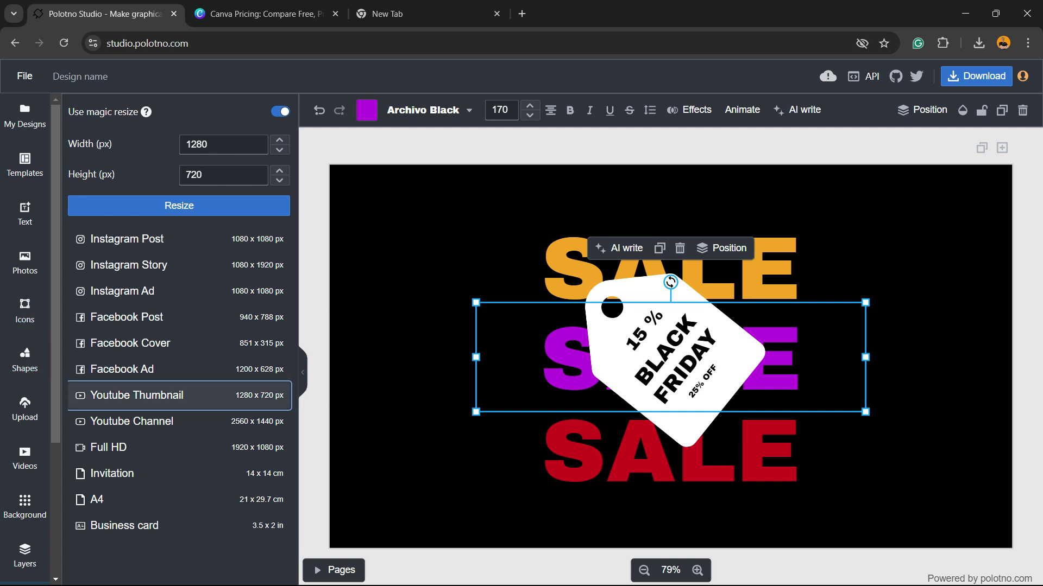
- Add the homes quote from the Quotes library, then delete it
{"action": "right_click", "coordinate": [392, 333]}
{"action": "key", "text": "Escape"}
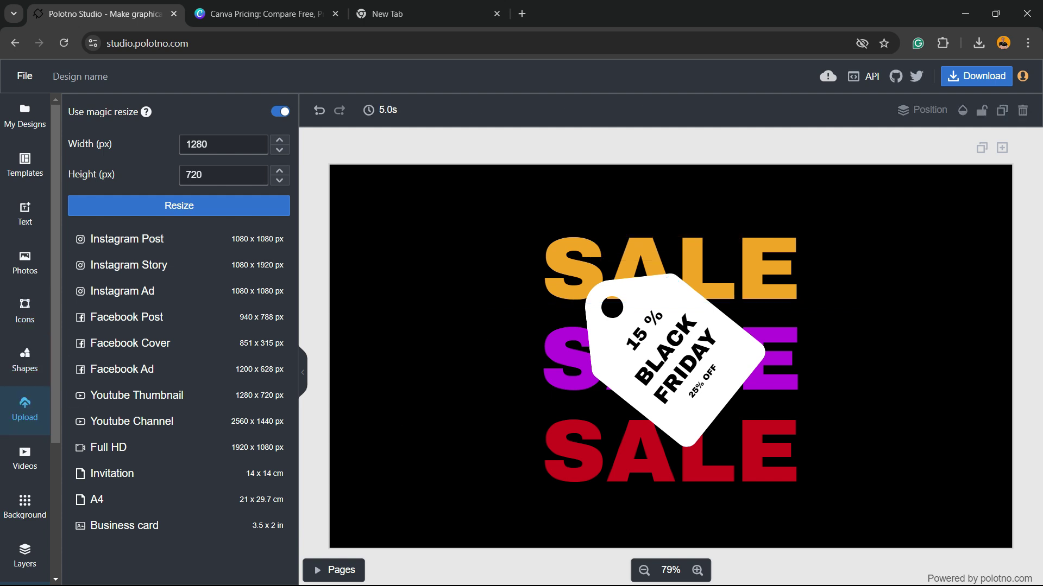
{"action": "scroll", "coordinate": [25, 457], "scroll_direction": "down", "scroll_amount": 3}
{"action": "scroll", "coordinate": [25, 464], "scroll_direction": "down", "scroll_amount": 1}
{"action": "left_click", "coordinate": [24, 463]}
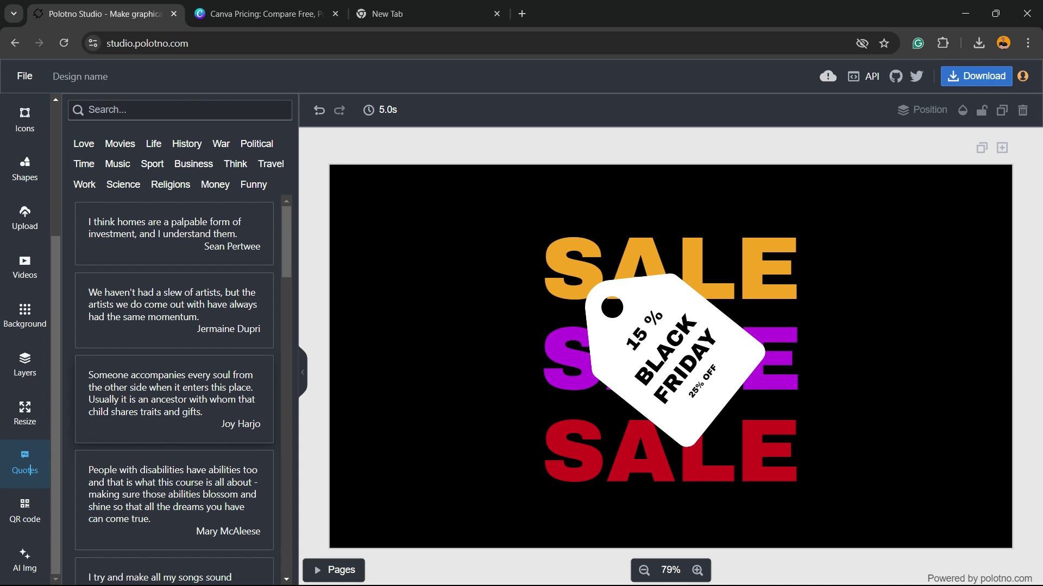
{"action": "scroll", "coordinate": [173, 392], "scroll_direction": "down", "scroll_amount": 5}
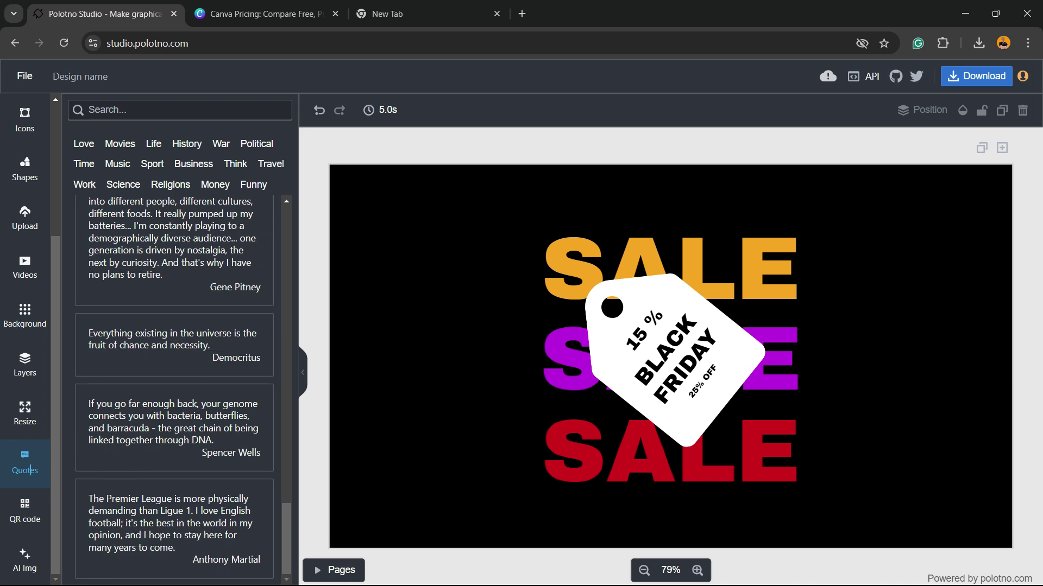
{"action": "scroll", "coordinate": [179, 391], "scroll_direction": "up", "scroll_amount": 5}
{"action": "scroll", "coordinate": [179, 391], "scroll_direction": "up", "scroll_amount": 5}
{"action": "left_click", "coordinate": [173, 234]}
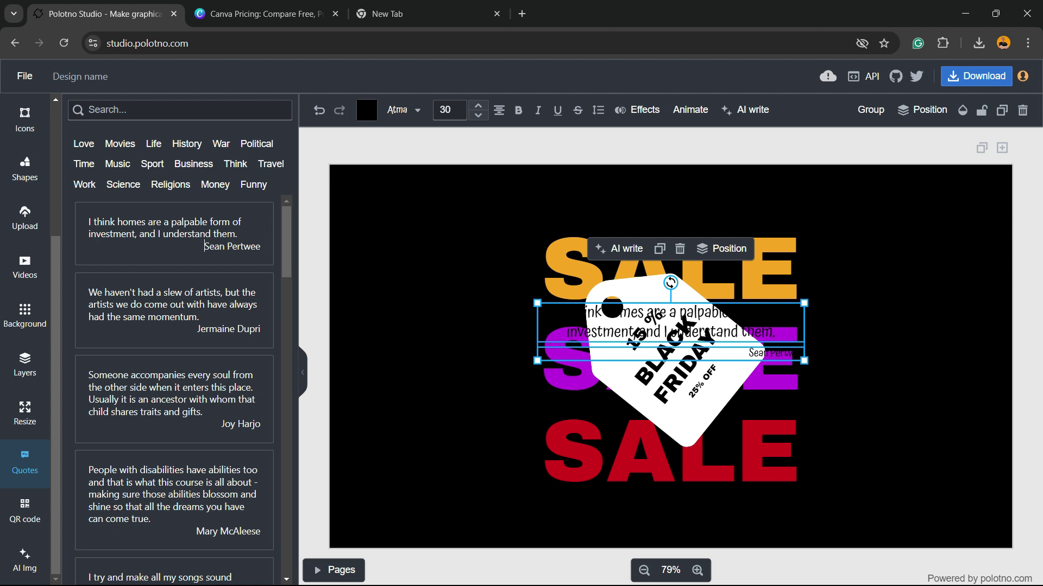
{"action": "key", "text": "Delete"}
{"action": "scroll", "coordinate": [205, 246], "scroll_direction": "down", "scroll_amount": 2}
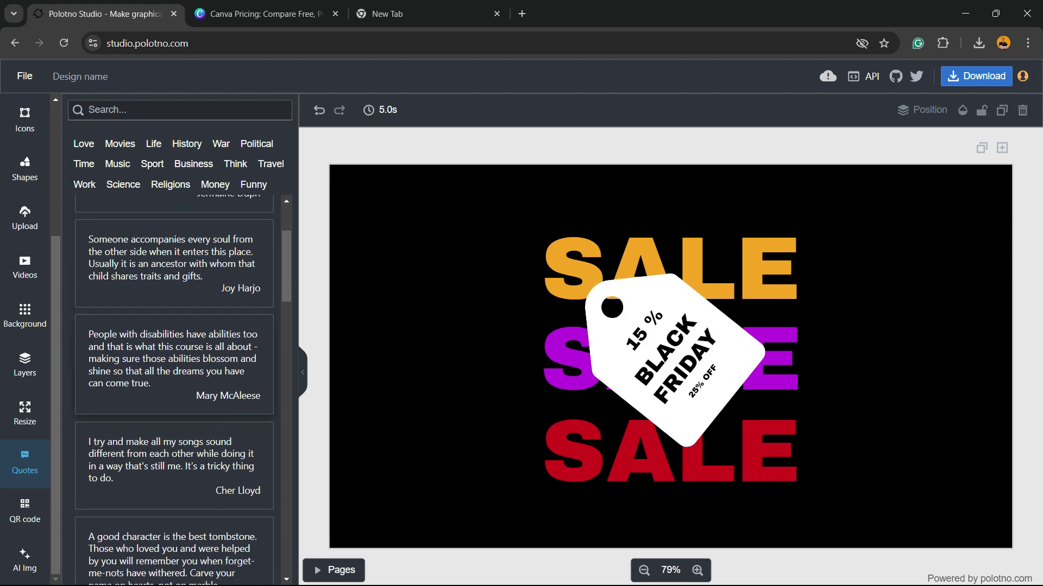
{"action": "scroll", "coordinate": [174, 408], "scroll_direction": "down", "scroll_amount": 2}
- Delete every element to leave a plain black page, then switch to the new tab
{"action": "left_click", "coordinate": [32, 519]}
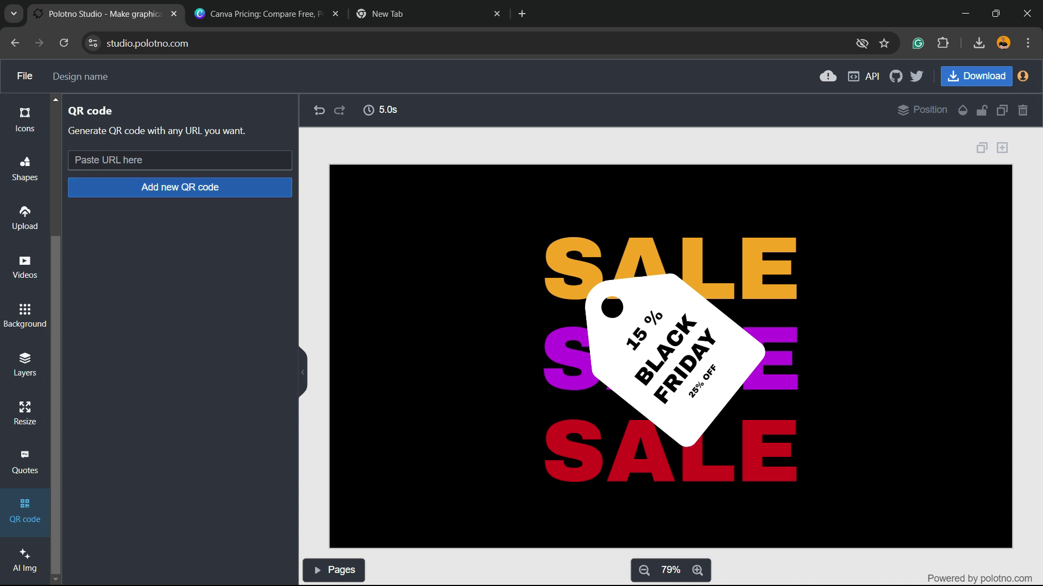
{"action": "left_click_drag", "start_coordinate": [518, 209], "coordinate": [756, 484]}
{"action": "key", "text": "Delete"}
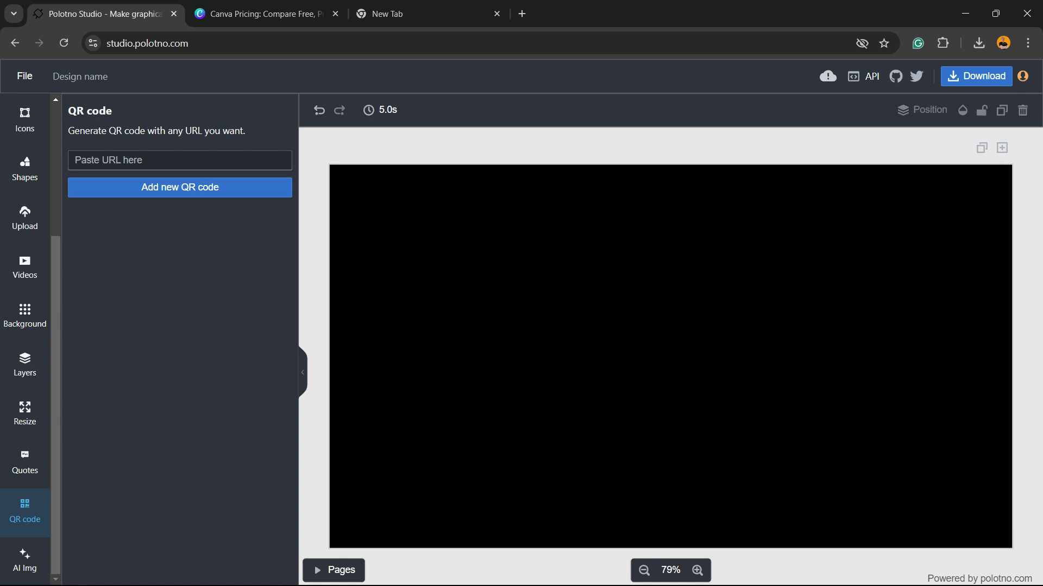
{"action": "left_click", "coordinate": [424, 14]}
{"action": "type", "text": "vk.com"}
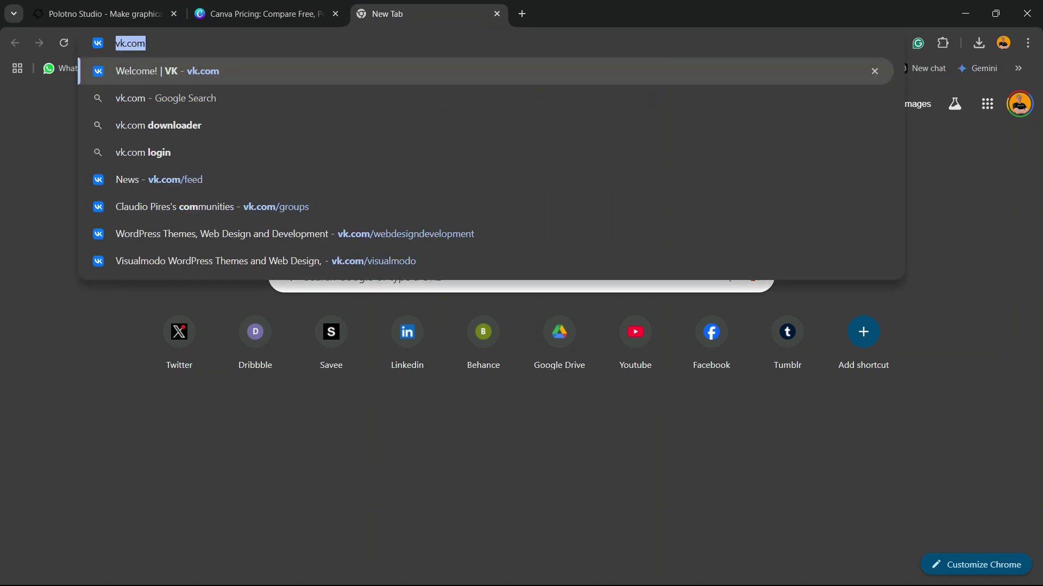
{"action": "type", "text": "c"}
{"action": "type", "text": "v"}
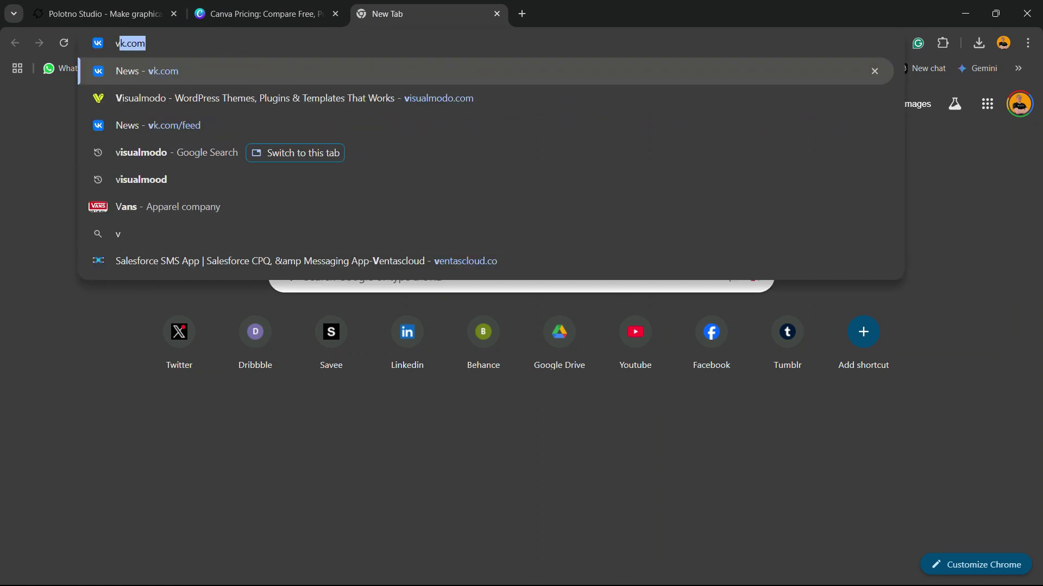
- Load visualmodo.com from the omnibox suggestion and return to the Polotno tab
{"action": "key", "text": "Down"}
{"action": "key", "text": "Return"}
{"action": "key", "text": "ctrl+1"}
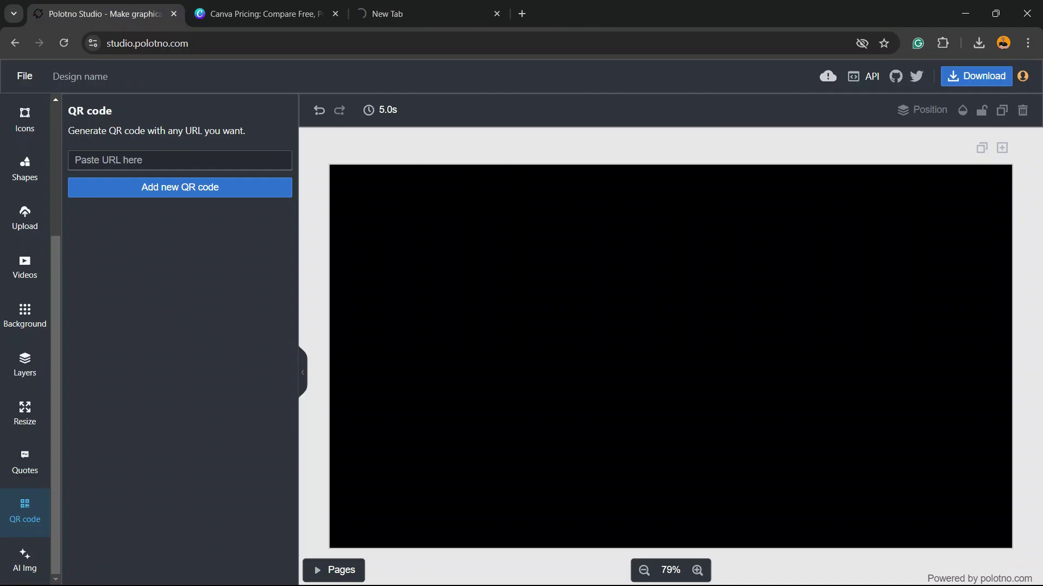
{"action": "type", "text": "https://visualmodo.com/"}
{"action": "key", "text": "Tab"}
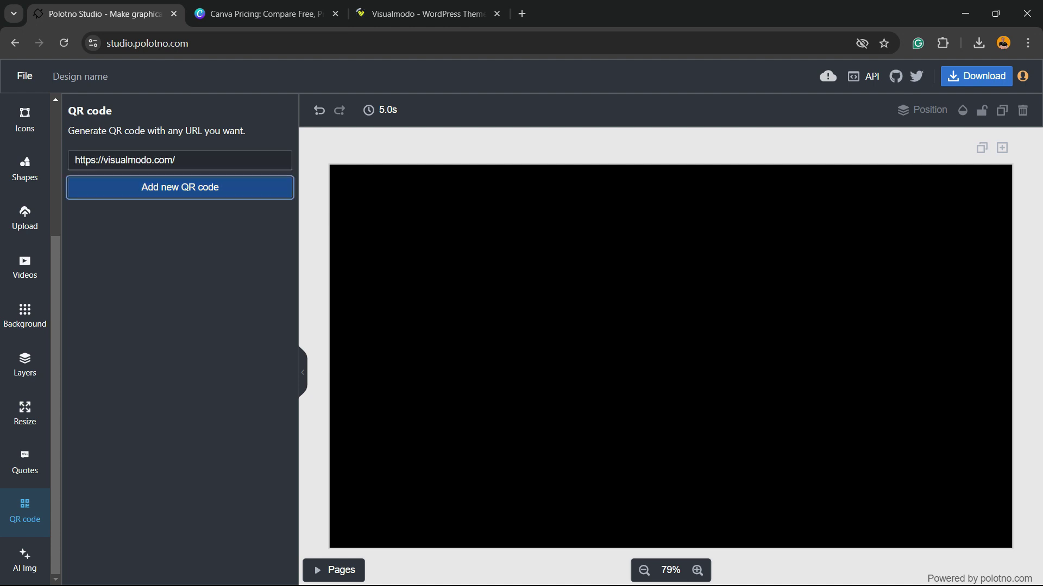
{"action": "key", "text": "Return"}
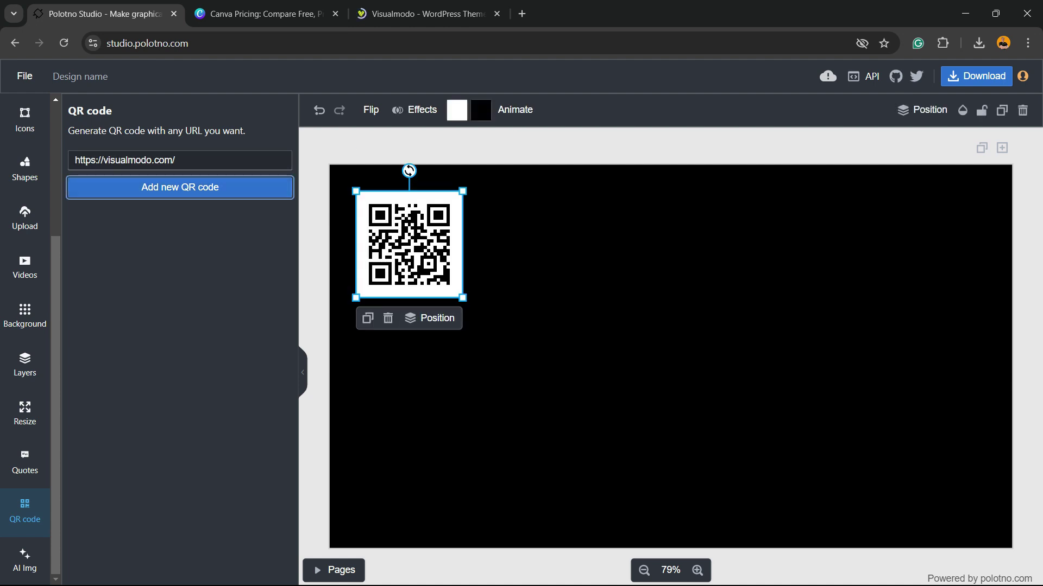
{"action": "mouse_move", "coordinate": [463, 297]}
{"action": "left_mouse_down"}
{"action": "mouse_move", "coordinate": [679, 512]}
{"action": "mouse_move", "coordinate": [493, 329]}
{"action": "left_mouse_up"}
{"action": "left_click_drag", "start_coordinate": [423, 259], "coordinate": [522, 290]}
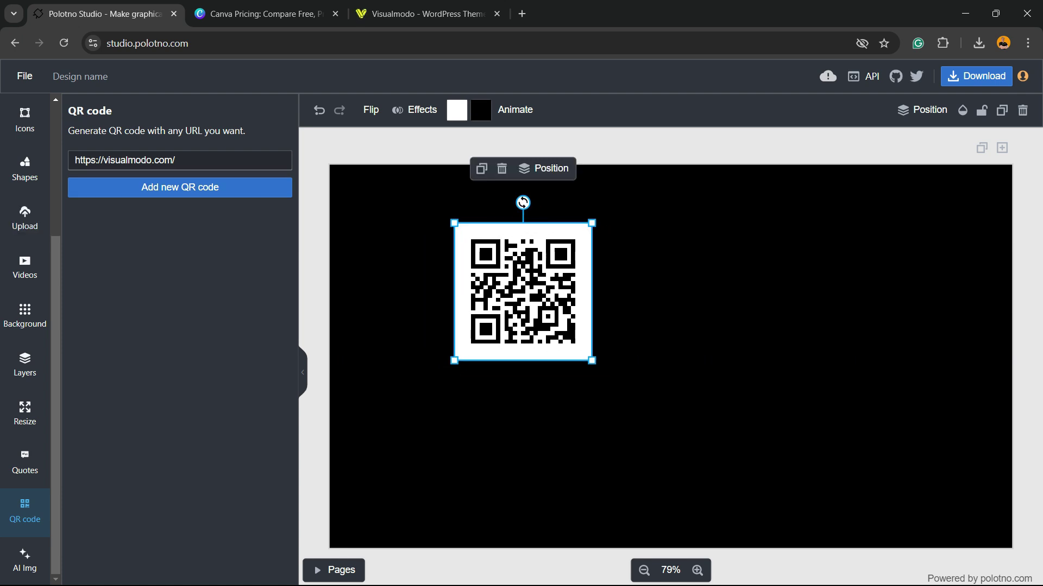
- Change the QR code pattern colour to bright red
{"action": "left_click", "coordinate": [481, 109]}
{"action": "left_click", "coordinate": [459, 220]}
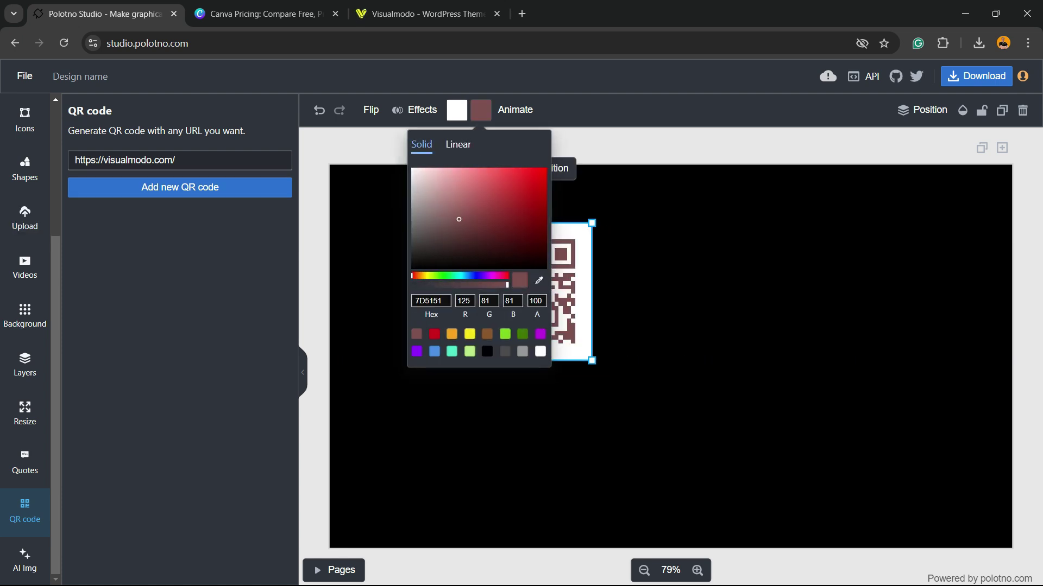
{"action": "left_click_drag", "start_coordinate": [458, 221], "coordinate": [515, 179]}
{"action": "key", "text": "Escape"}
- Darken the QR background to near-black, then open AI Img with the QR code selected
{"action": "left_click", "coordinate": [457, 109]}
{"action": "left_click_drag", "start_coordinate": [444, 224], "coordinate": [419, 257]}
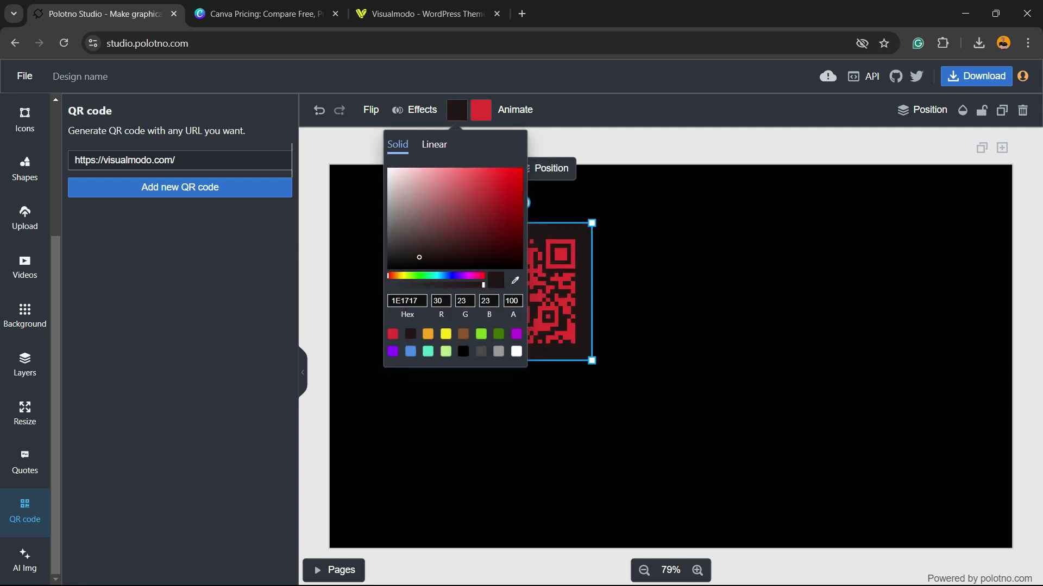
{"action": "key", "text": "Escape"}
{"action": "key", "text": "Escape"}
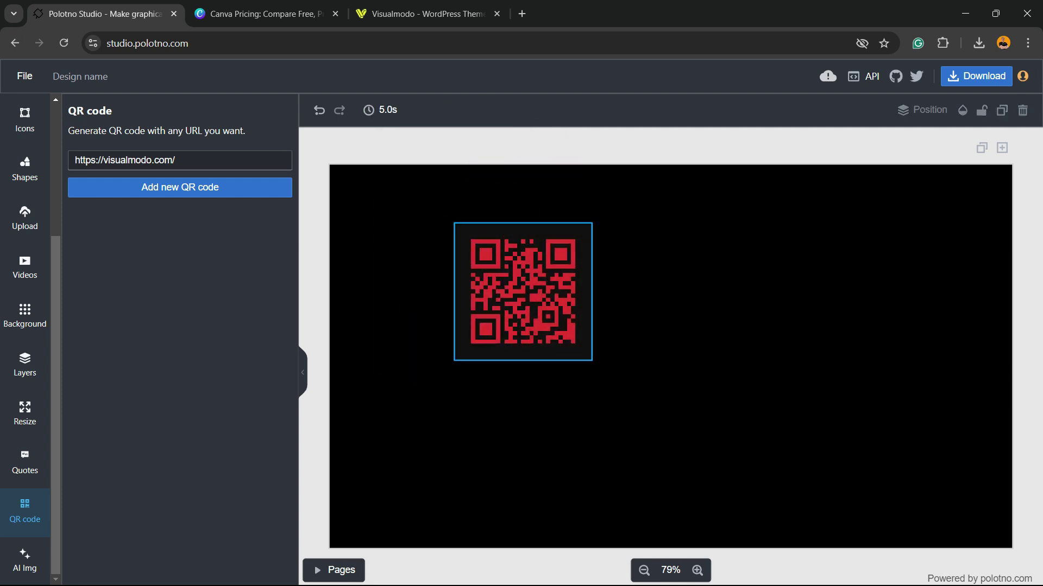
{"action": "left_click", "coordinate": [521, 291]}
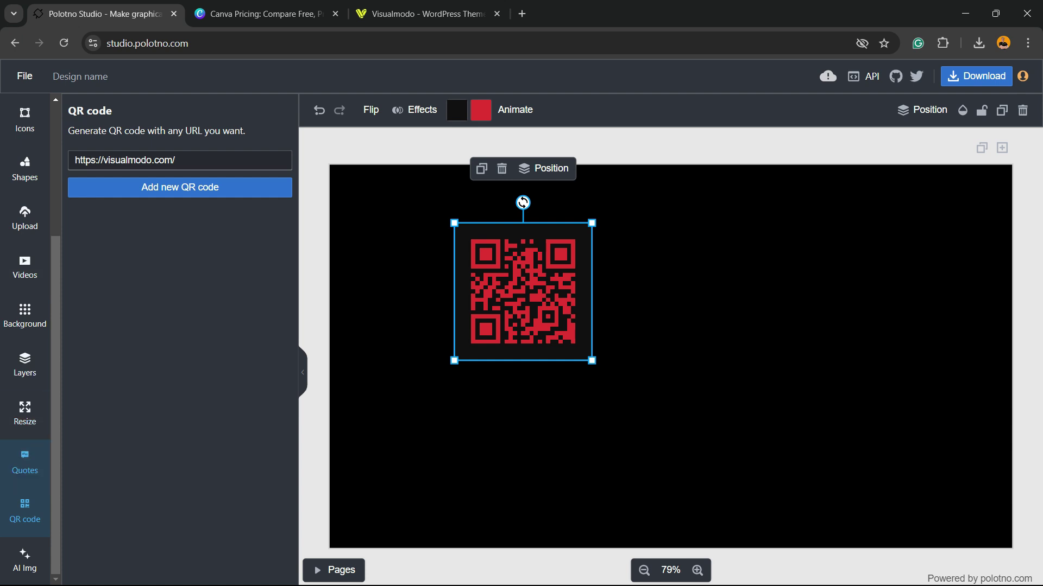
{"action": "left_click", "coordinate": [14, 568]}
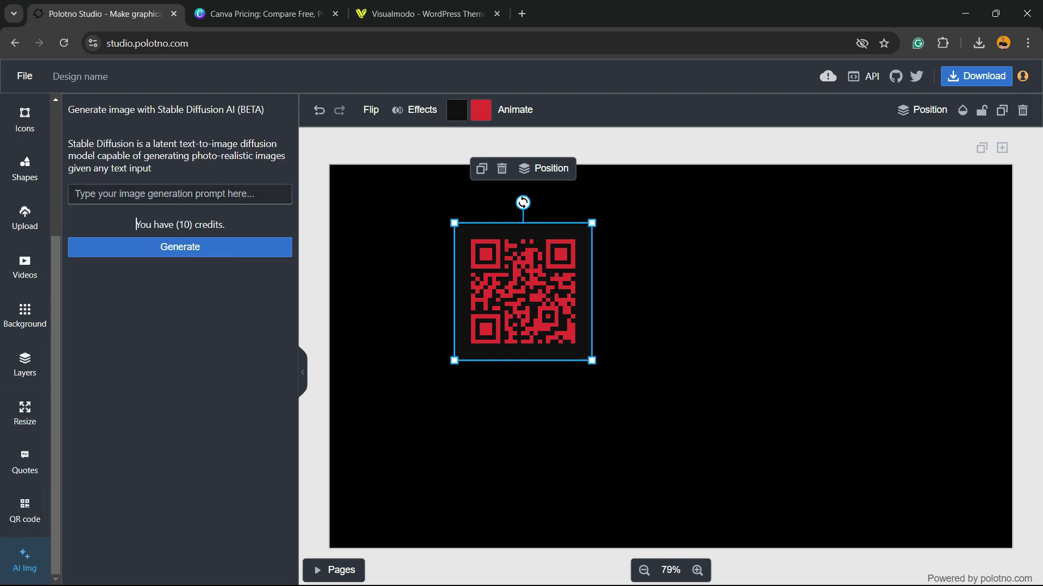
- Highlight the remaining credits, view My Designs and Resize, then return to the Templates gallery
{"action": "left_click_drag", "start_coordinate": [136, 224], "coordinate": [225, 224]}
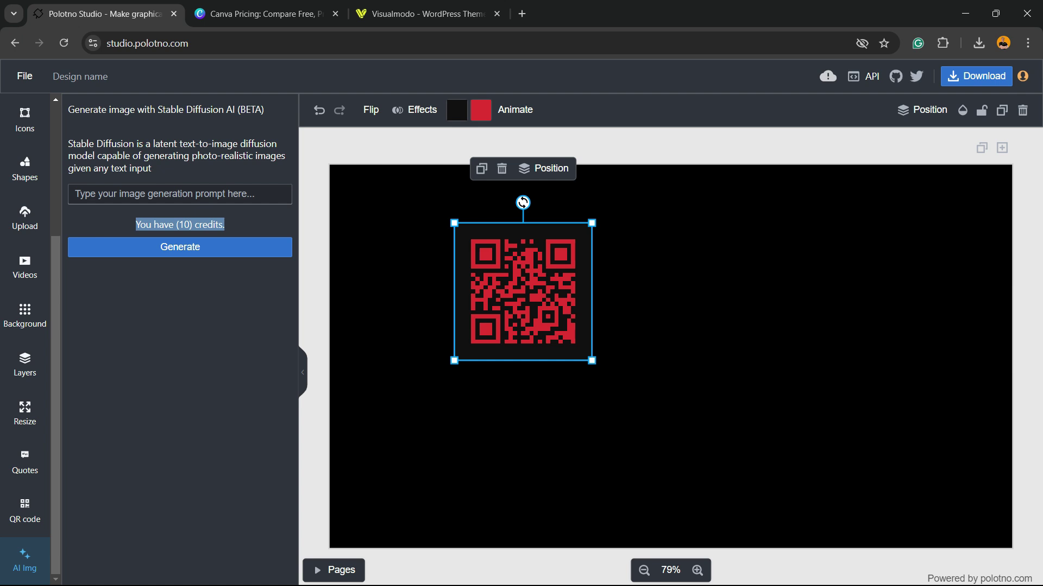
{"action": "scroll", "coordinate": [24, 326], "scroll_direction": "up", "scroll_amount": 5}
{"action": "left_click", "coordinate": [11, 124]}
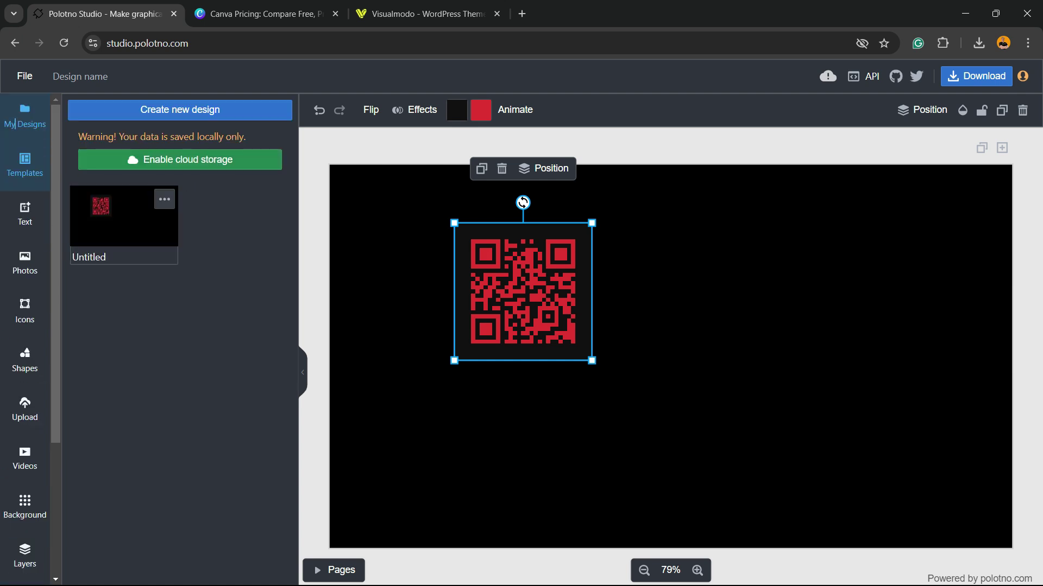
{"action": "left_click", "coordinate": [31, 167]}
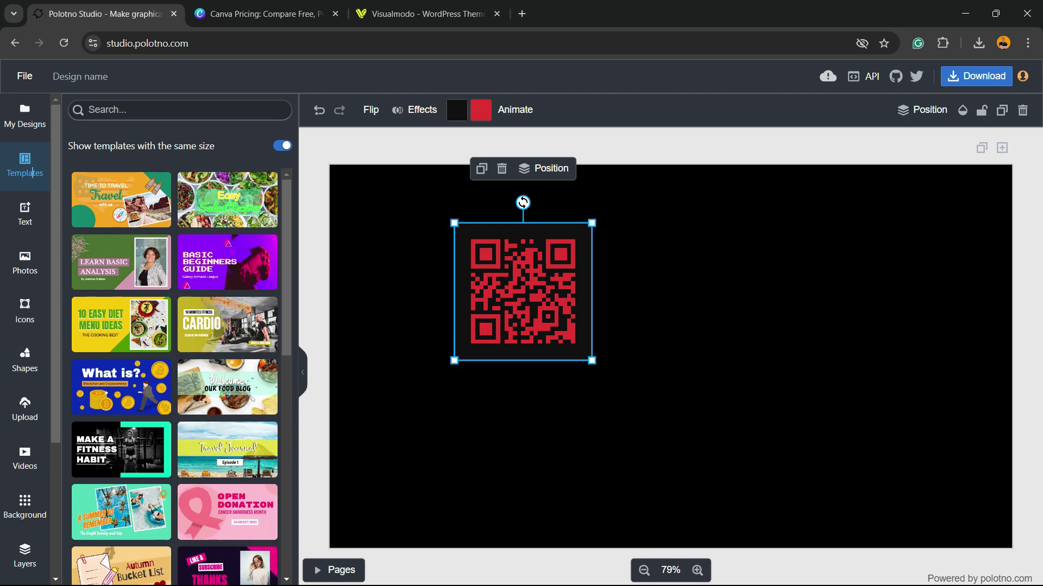
{"action": "scroll", "coordinate": [175, 367], "scroll_direction": "down", "scroll_amount": 5}
{"action": "scroll", "coordinate": [175, 367], "scroll_direction": "down", "scroll_amount": 5}
{"action": "scroll", "coordinate": [175, 366], "scroll_direction": "down", "scroll_amount": 5}
{"action": "scroll", "coordinate": [175, 367], "scroll_direction": "down", "scroll_amount": 5}
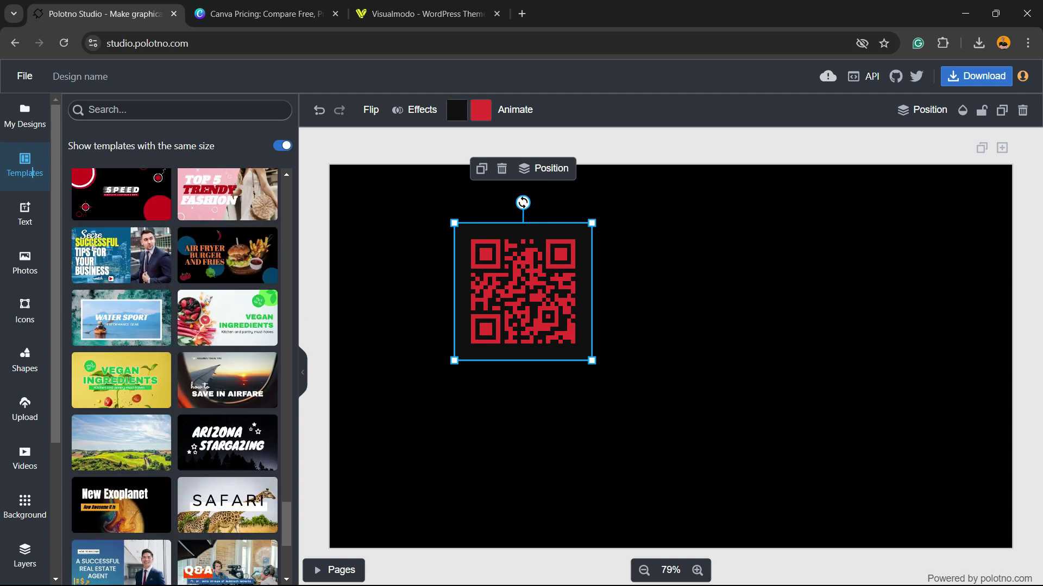
{"action": "scroll", "coordinate": [75, 199], "scroll_direction": "down", "scroll_amount": 5}
{"action": "scroll", "coordinate": [76, 199], "scroll_direction": "down", "scroll_amount": 5}
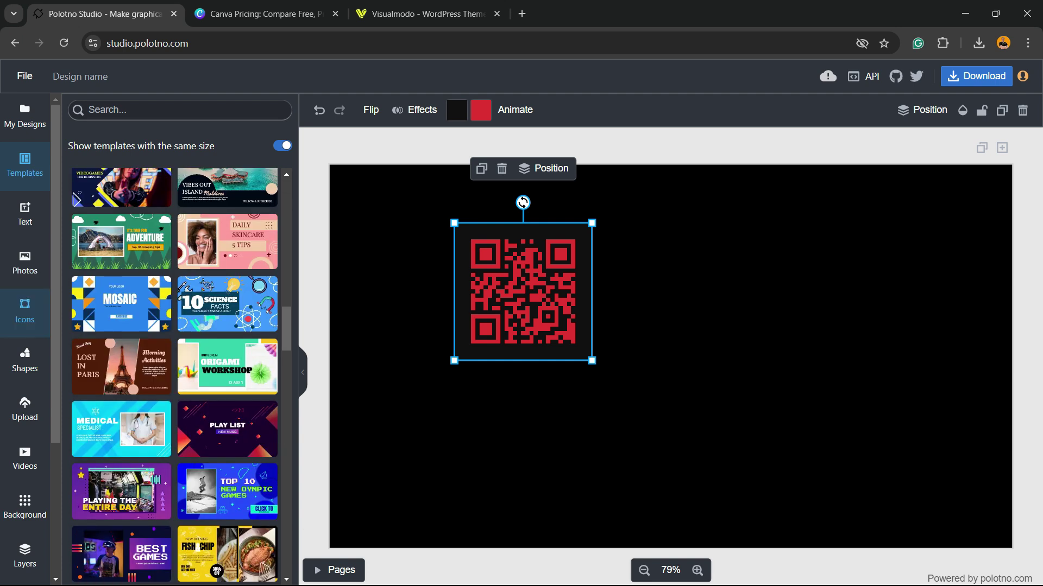
{"action": "scroll", "coordinate": [25, 468], "scroll_direction": "down", "scroll_amount": 2}
{"action": "scroll", "coordinate": [25, 456], "scroll_direction": "down", "scroll_amount": 1}
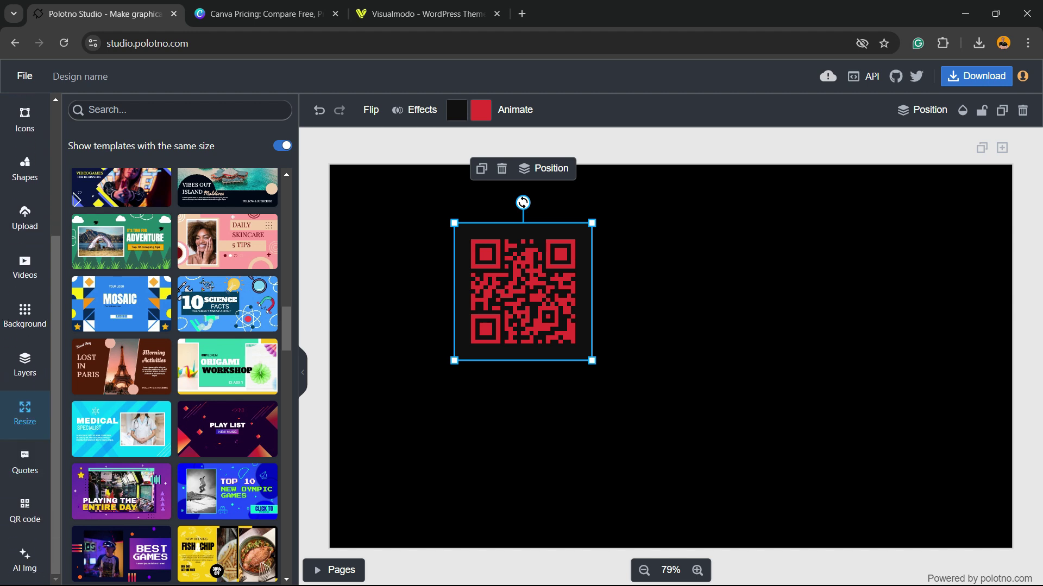
{"action": "left_click", "coordinate": [24, 412]}
{"action": "scroll", "coordinate": [25, 326], "scroll_direction": "up", "scroll_amount": 3}
{"action": "left_click", "coordinate": [30, 166]}
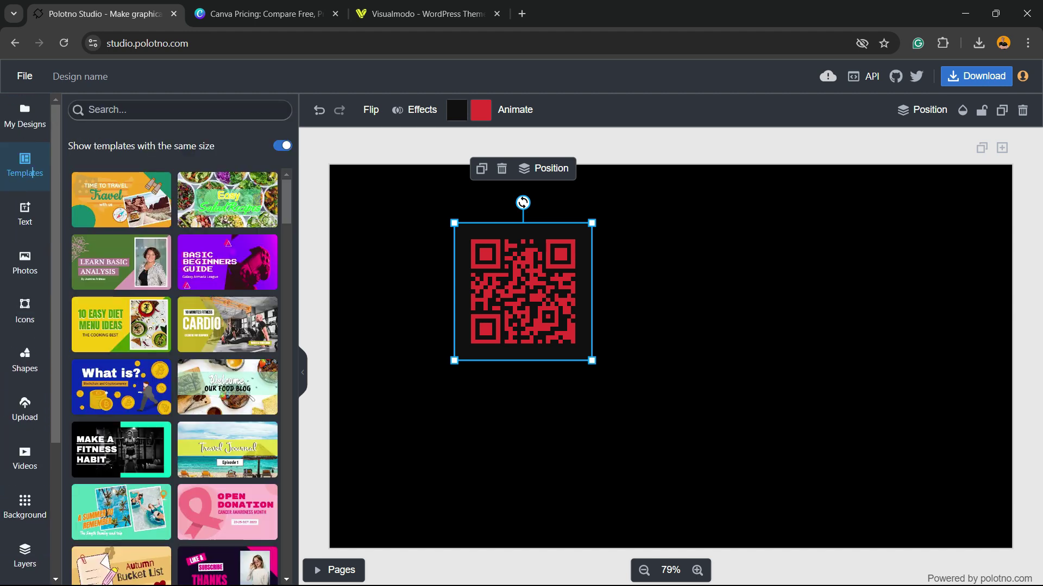
- Read File > About, highlighting the open-source paragraph, then close it
{"action": "left_click", "coordinate": [22, 76]}
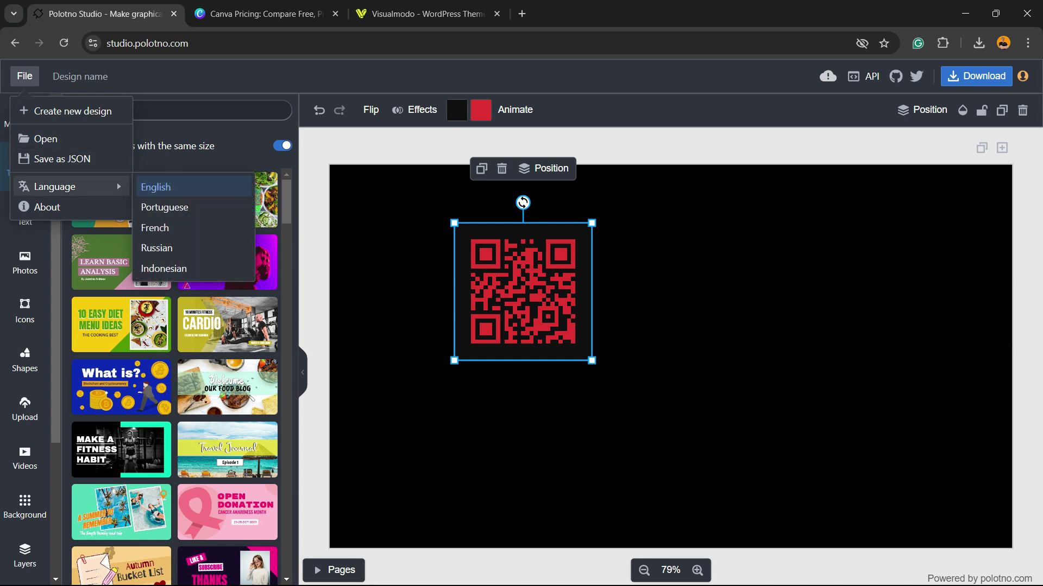
{"action": "left_click", "coordinate": [46, 207]}
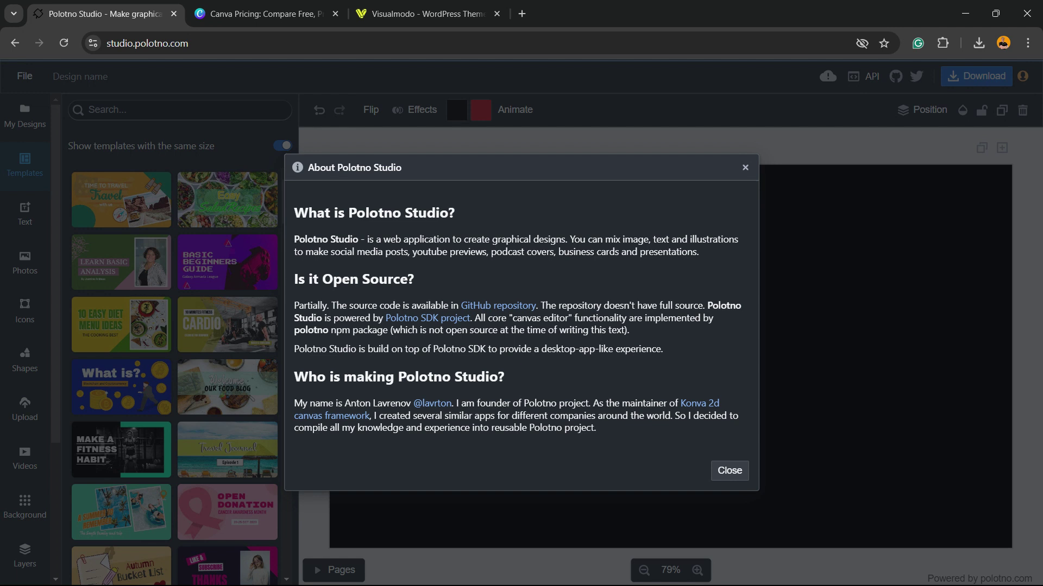
{"action": "triple_click", "coordinate": [489, 318]}
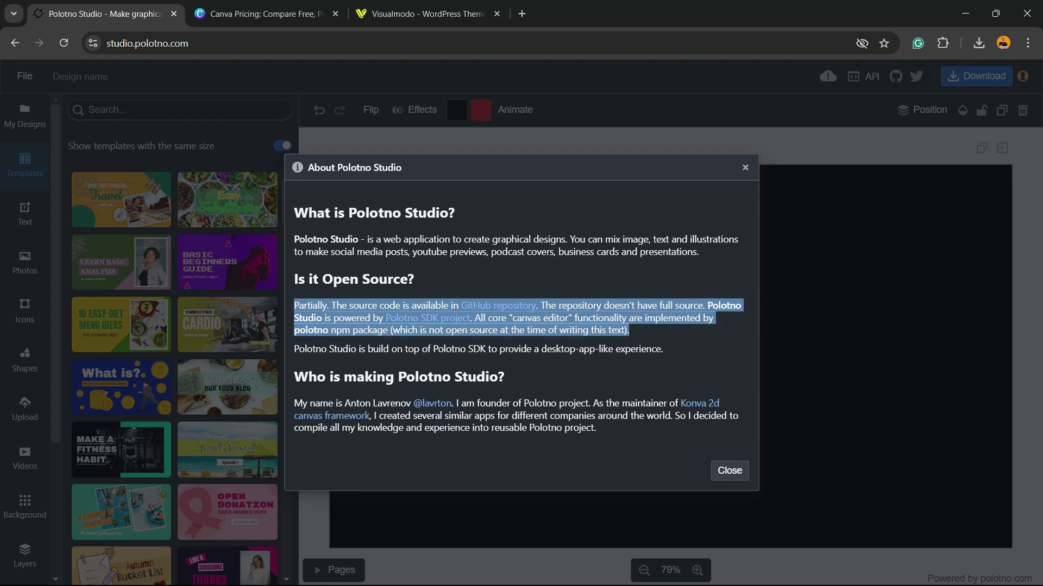
{"action": "left_click", "coordinate": [730, 470]}
- Go back to the Google results and reopen Polotno Studio from the first result
{"action": "right_click", "coordinate": [14, 43]}
{"action": "left_click", "coordinate": [81, 71]}
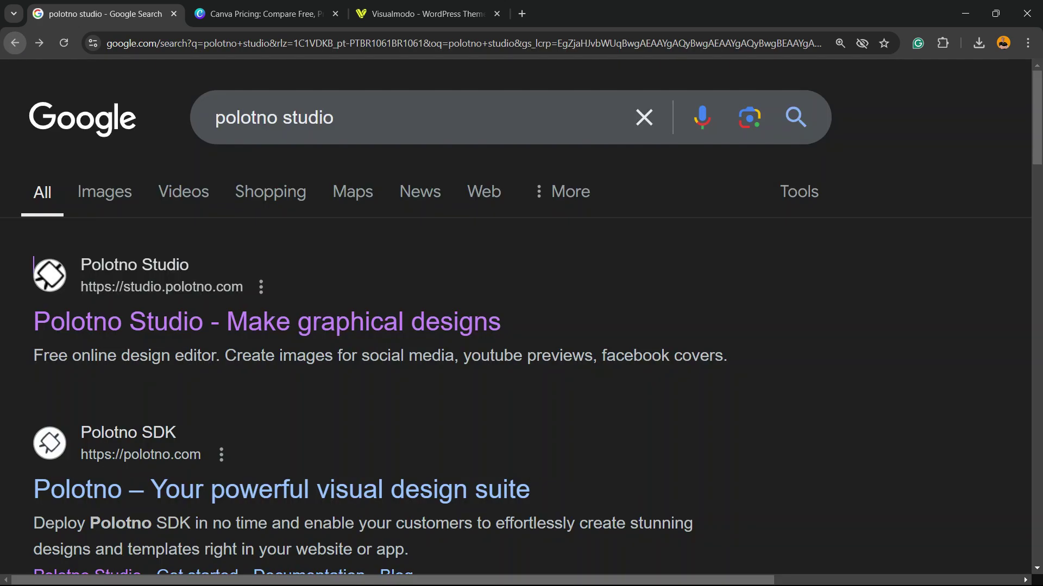
{"action": "left_click", "coordinate": [245, 322]}
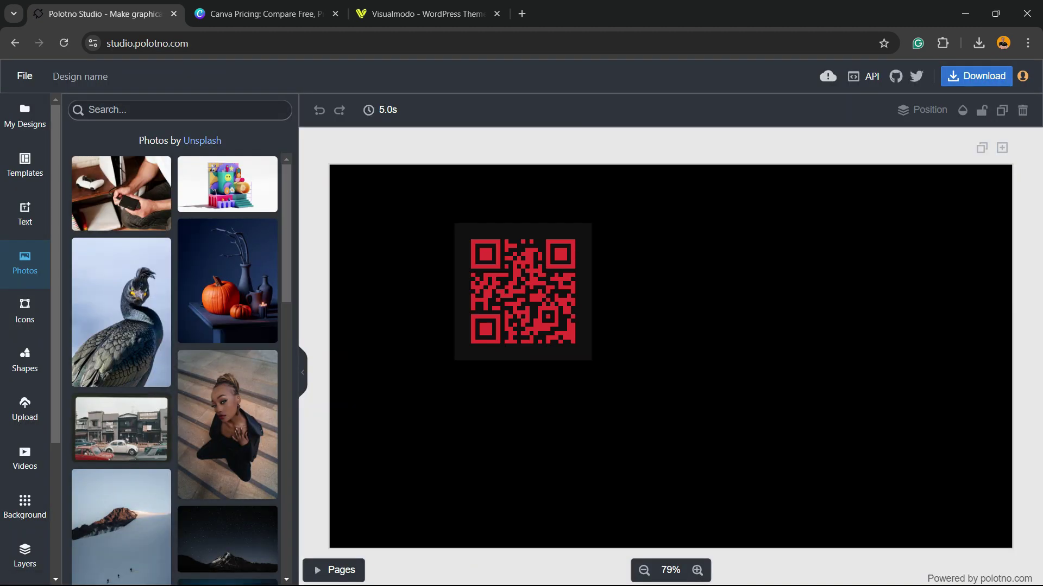
- Delete the QR code and browse the templates for New Health Protocols
{"action": "left_click", "coordinate": [523, 291]}
{"action": "left_click", "coordinate": [501, 168]}
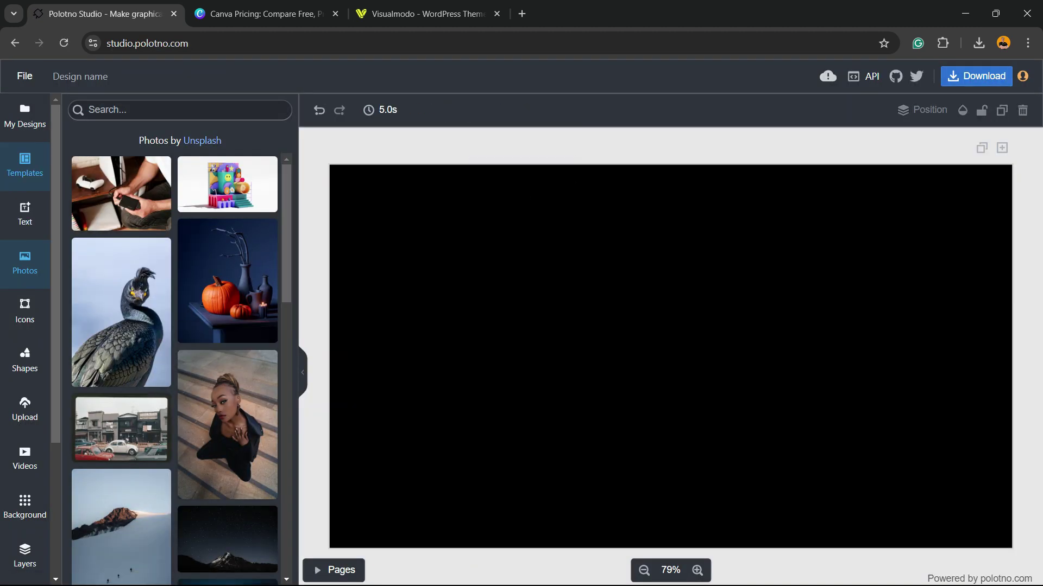
{"action": "left_click", "coordinate": [25, 165]}
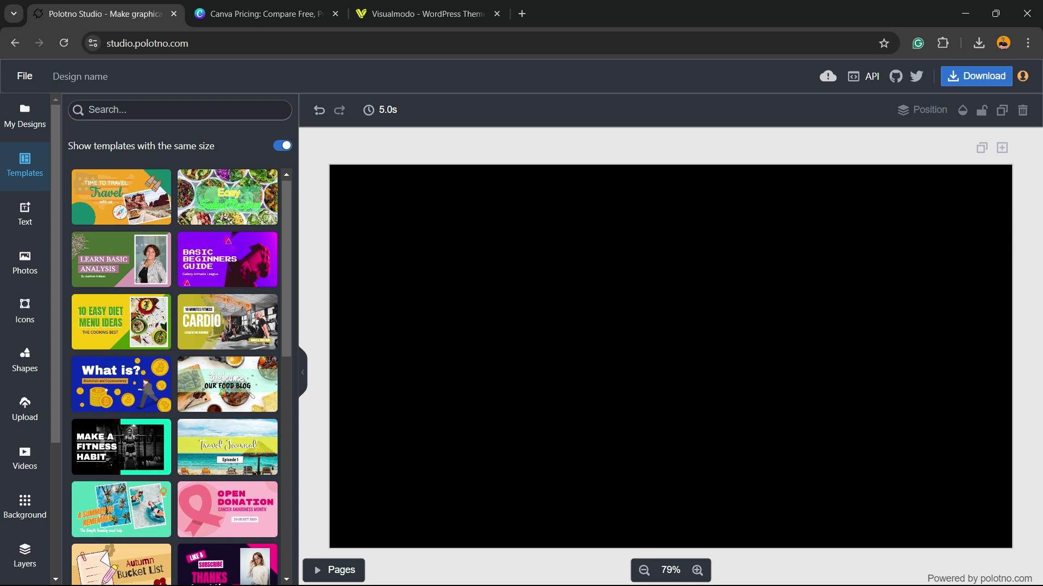
{"action": "scroll", "coordinate": [179, 374], "scroll_direction": "down", "scroll_amount": 3}
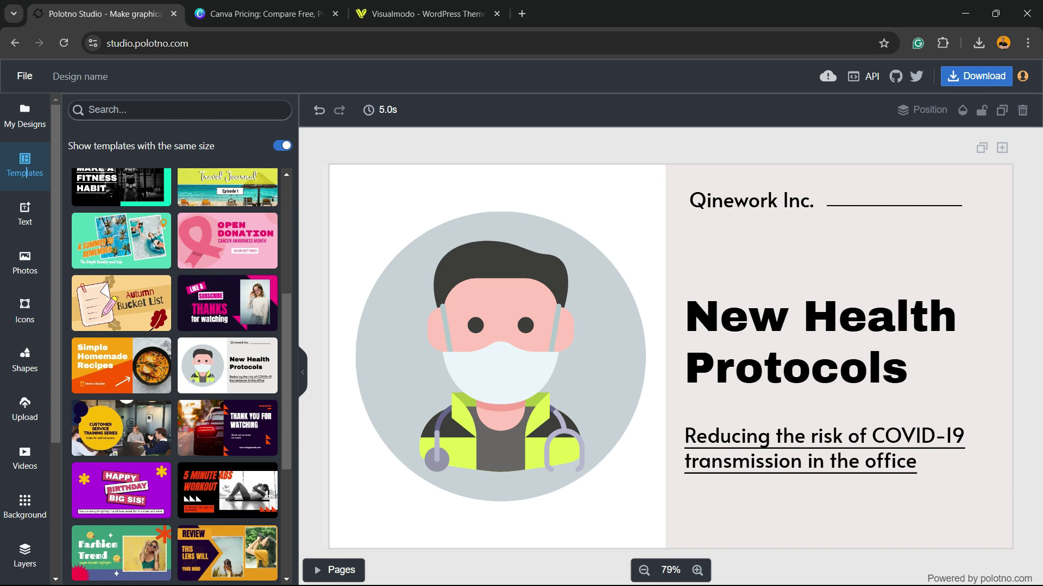
{"action": "key", "text": "shift+Tab"}
{"action": "key", "text": "shift+Tab"}
{"action": "key", "text": "shift+Tab"}
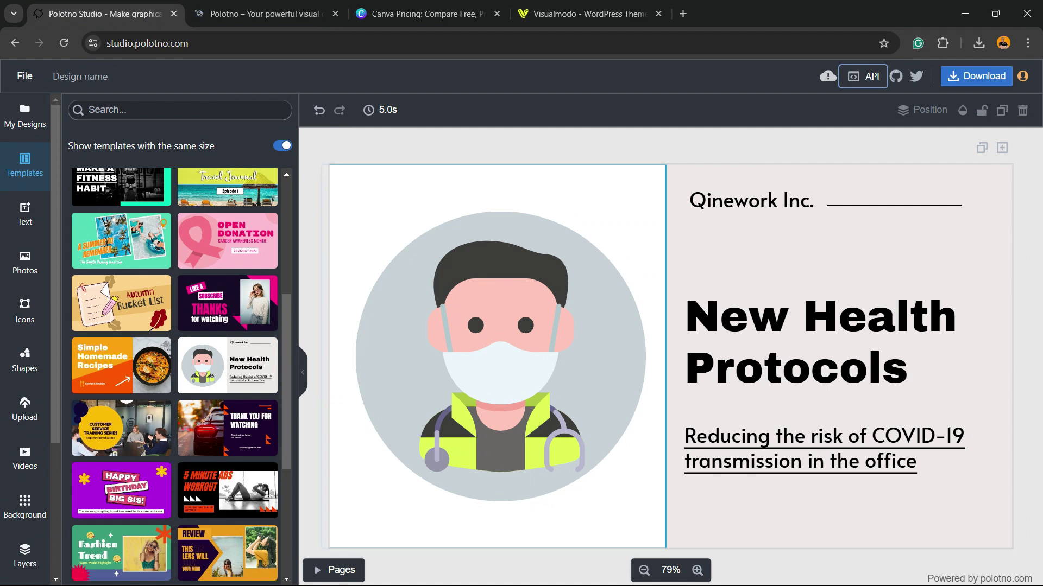
- Move the doctor illustration down, up and to the bottom, ending on top
{"action": "right_click", "coordinate": [553, 229]}
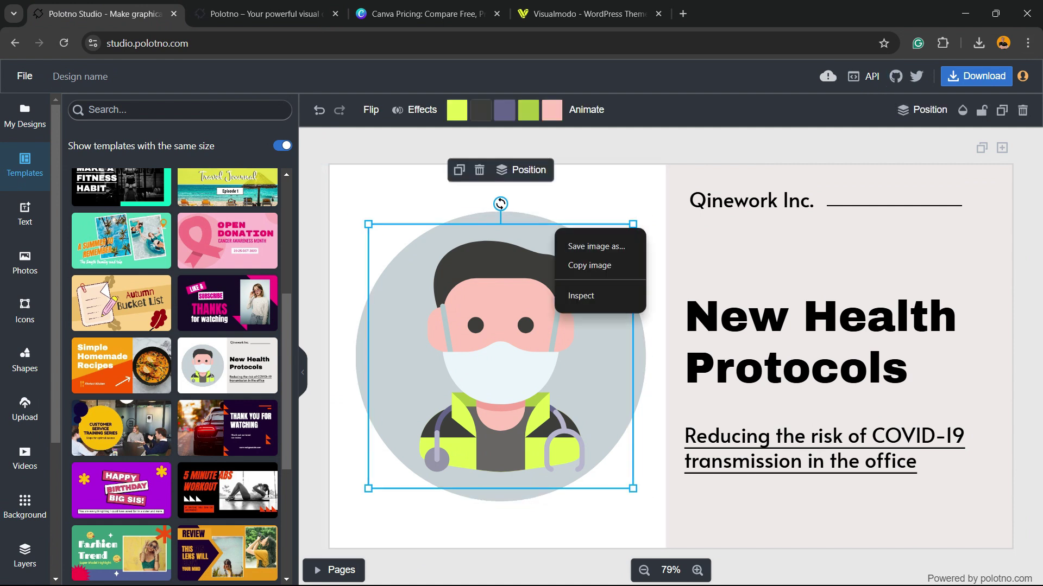
{"action": "key", "text": "Escape"}
{"action": "left_click", "coordinate": [522, 169]}
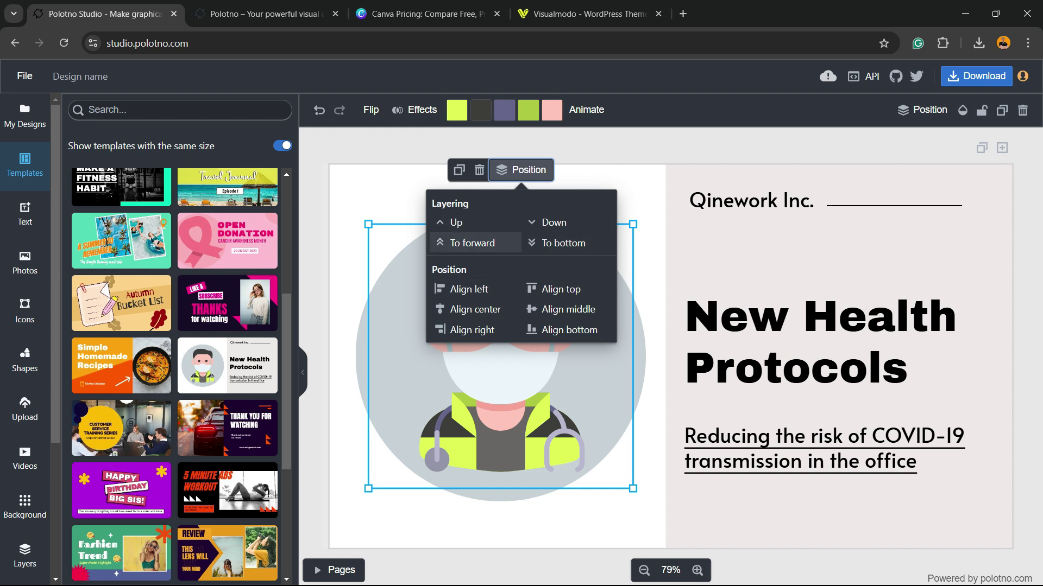
{"action": "key", "text": "Return"}
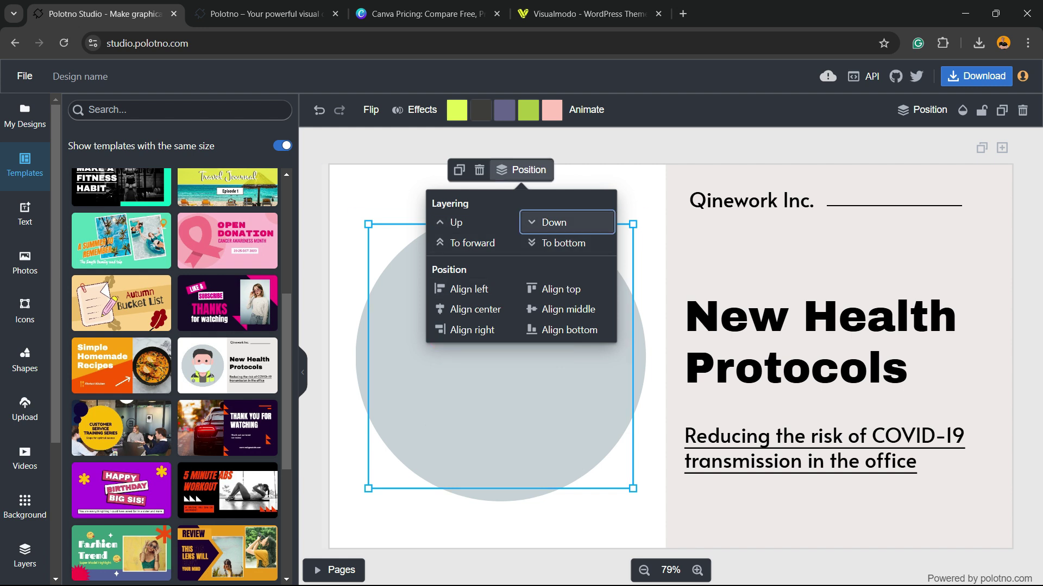
{"action": "key", "text": "Left"}
{"action": "key", "text": "Return"}
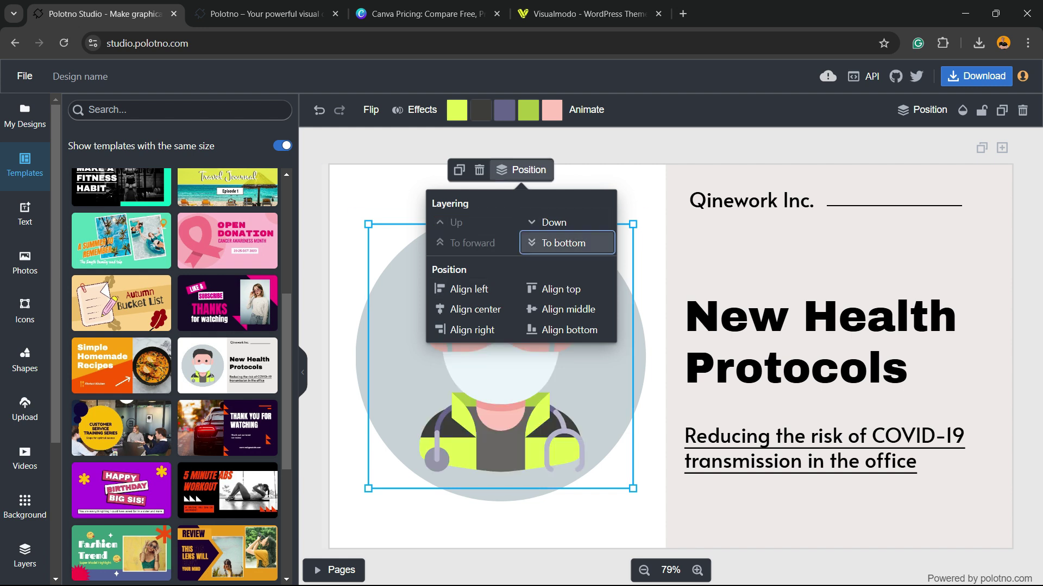
{"action": "key", "text": "Return"}
{"action": "key", "text": "Left"}
{"action": "key", "text": "Return"}
- Open the animation options for the Qinework Inc. heading
{"action": "left_click", "coordinate": [652, 204]}
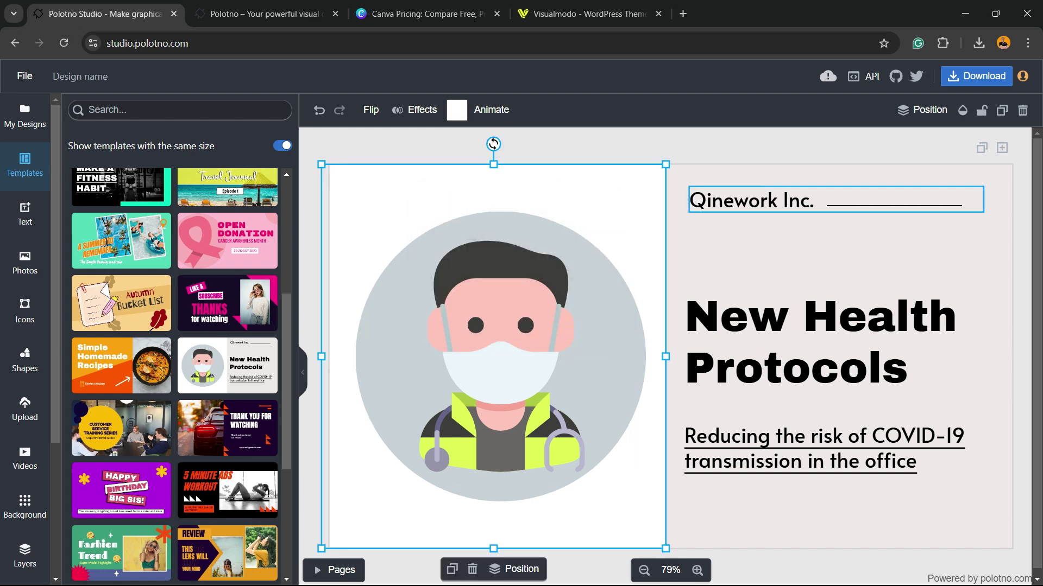
{"action": "left_click", "coordinate": [733, 201]}
{"action": "double_click", "coordinate": [733, 200]}
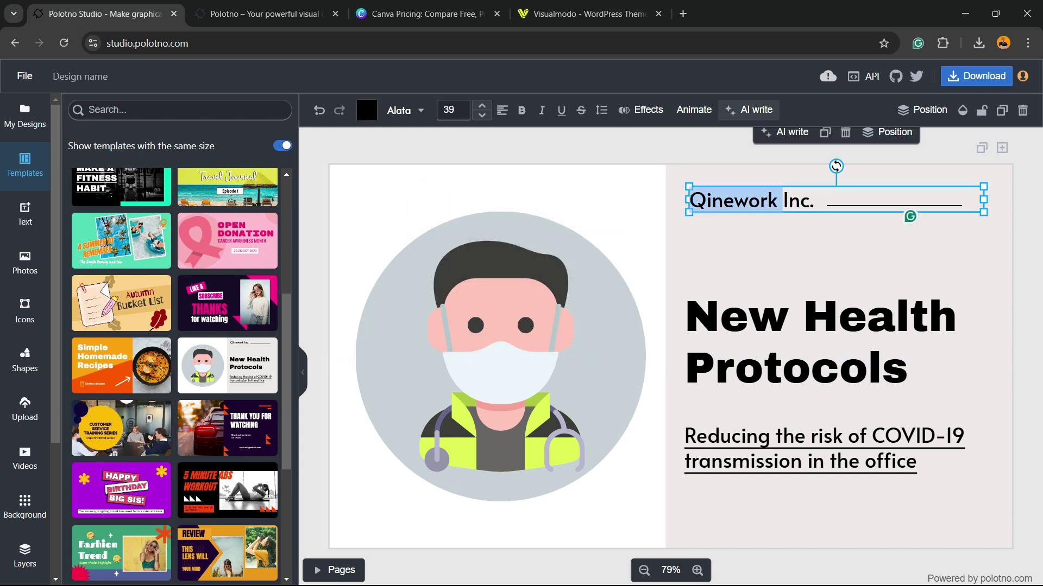
{"action": "left_click", "coordinate": [694, 109]}
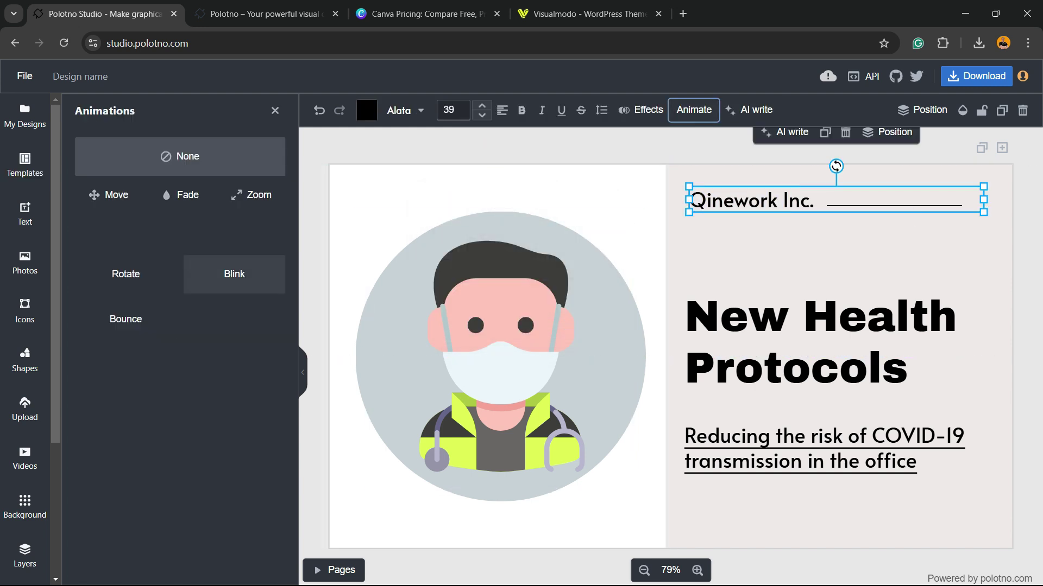